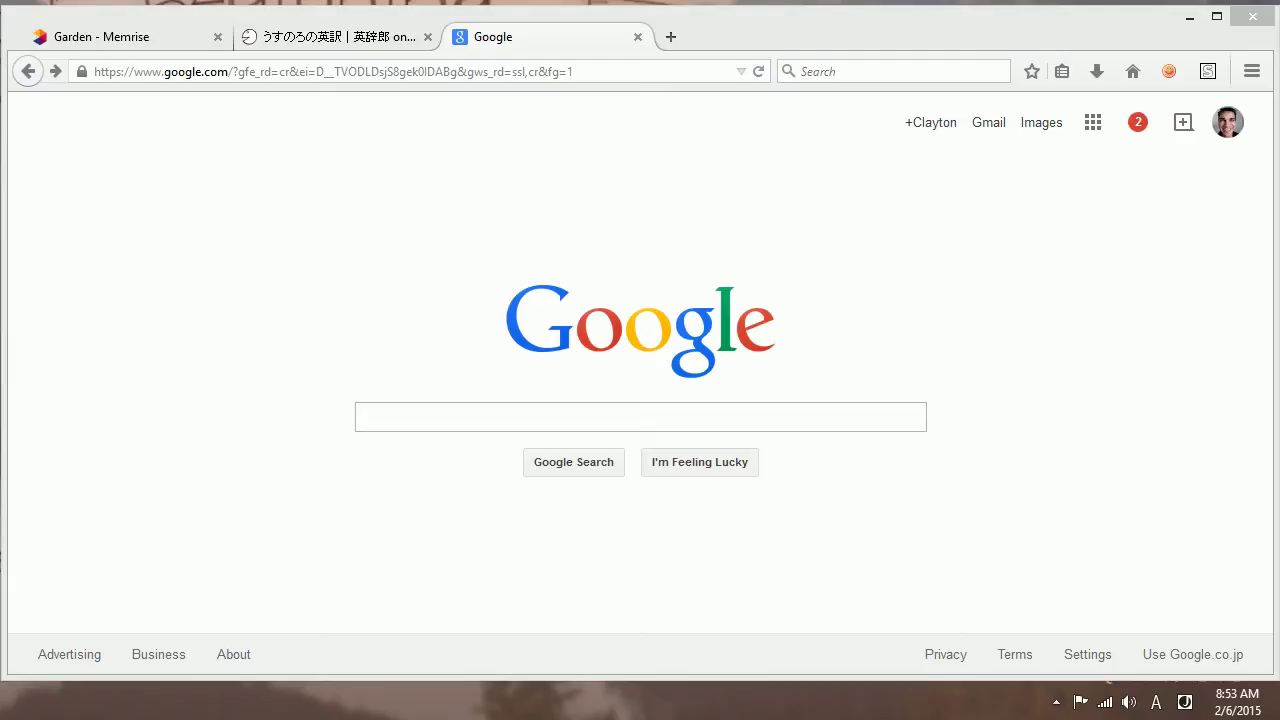
Search Google for "google ime".
{"action": "left_click", "coordinate": [365, 417]}
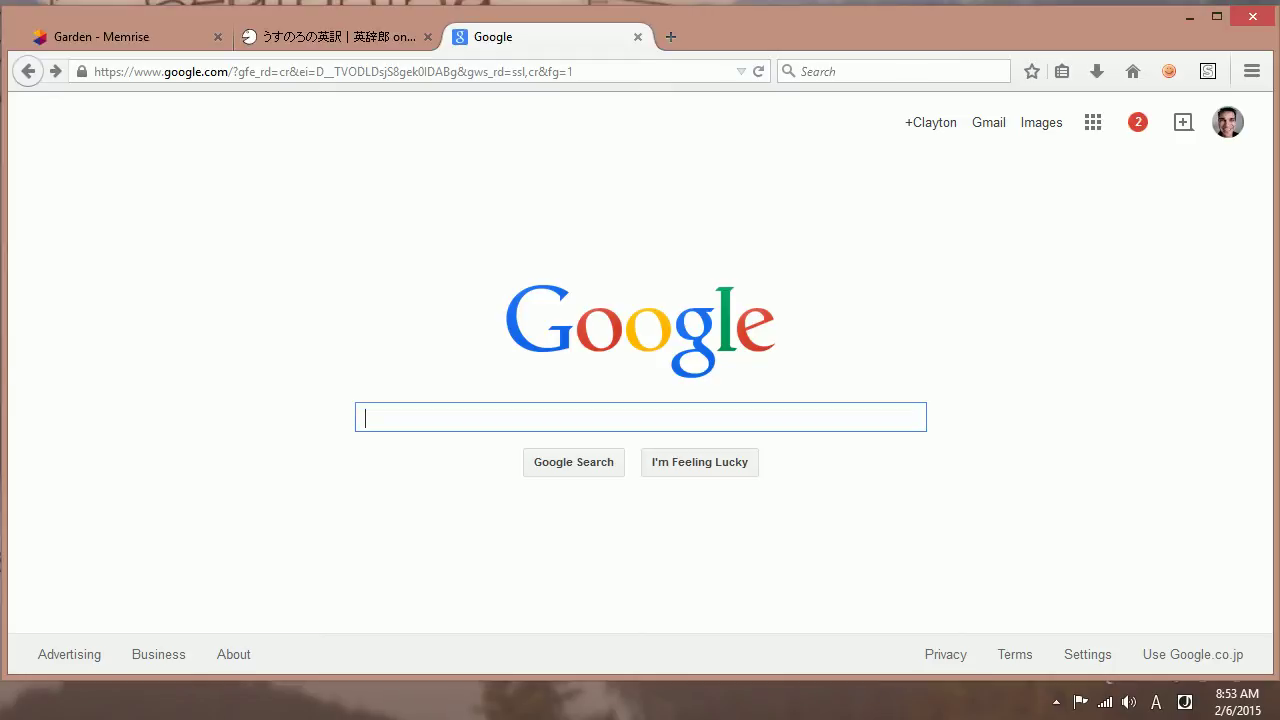
{"action": "type", "text": "google "}
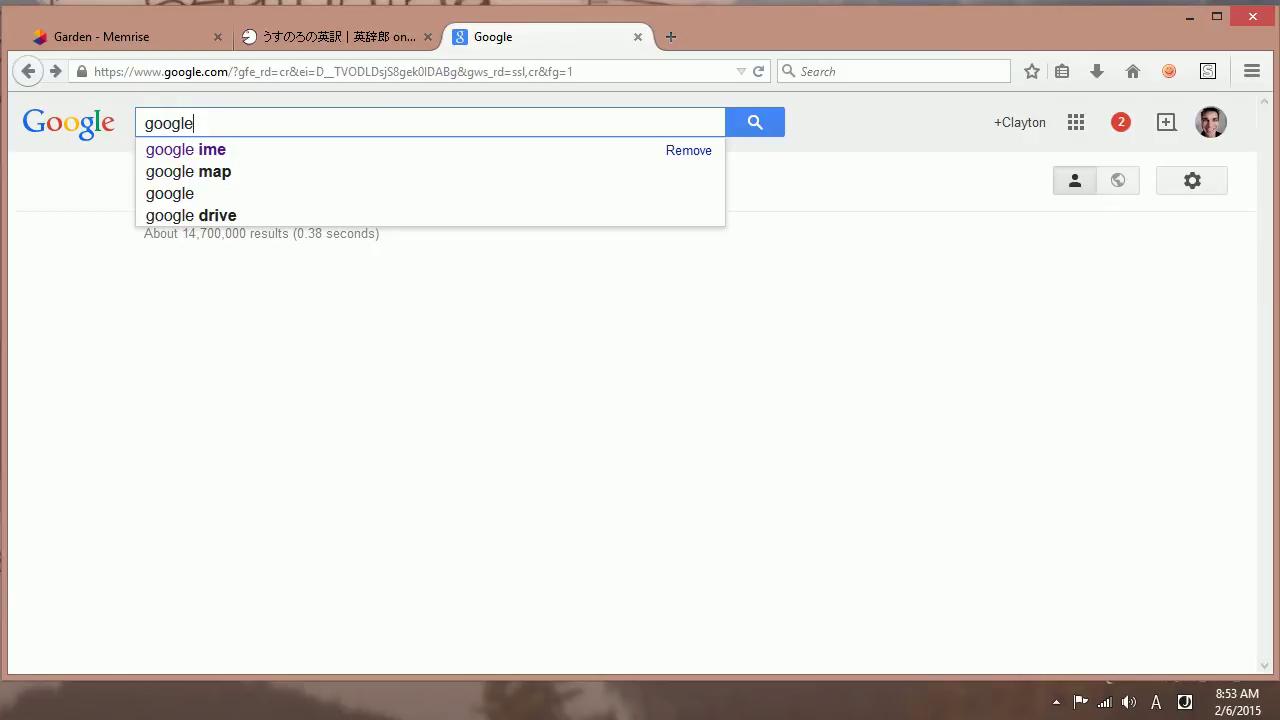
{"action": "type", "text": "ime"}
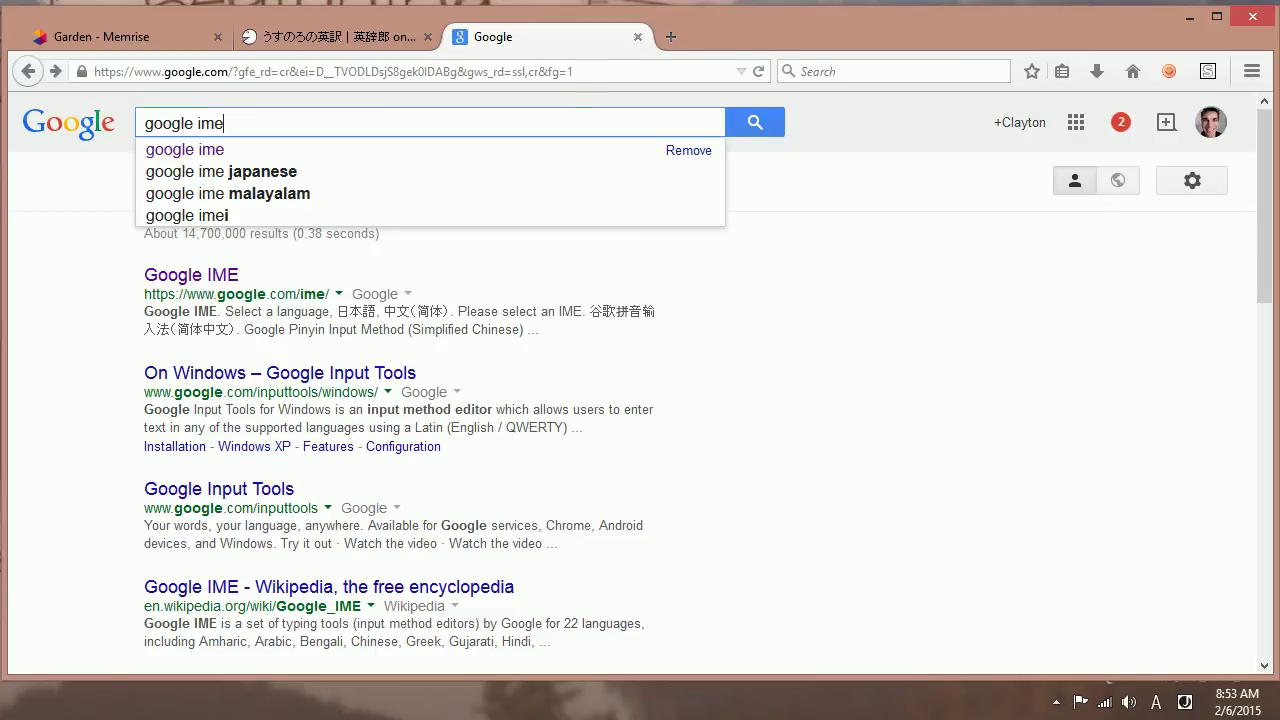
{"action": "key", "text": "Return"}
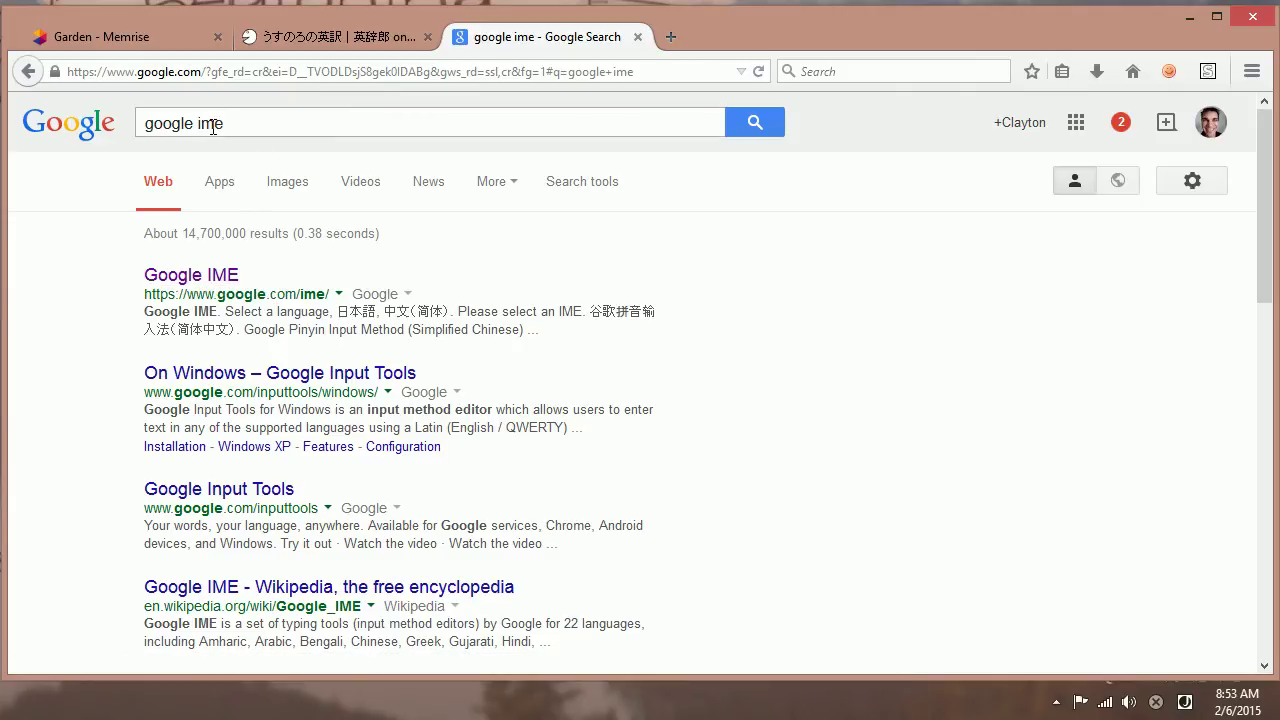
Open the Google IME result, choose Google Japanese Input and proceed to its download.
{"action": "left_click", "coordinate": [203, 277]}
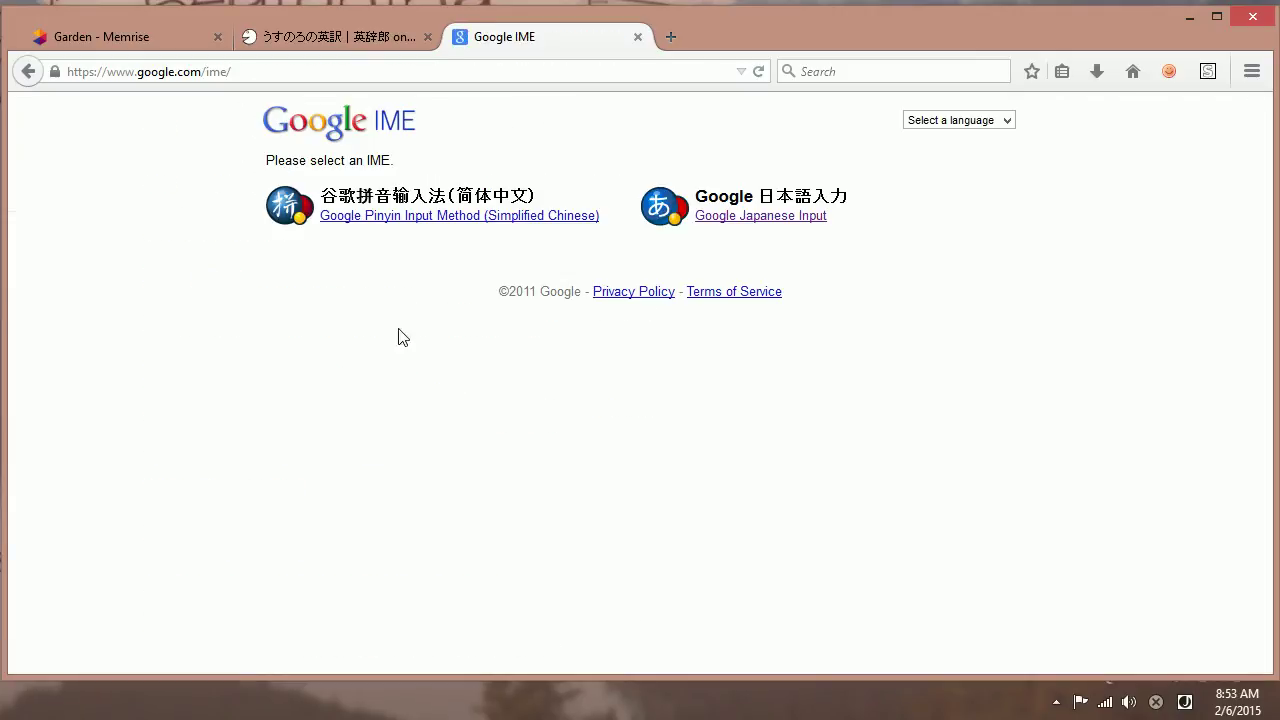
{"action": "left_click", "coordinate": [768, 222]}
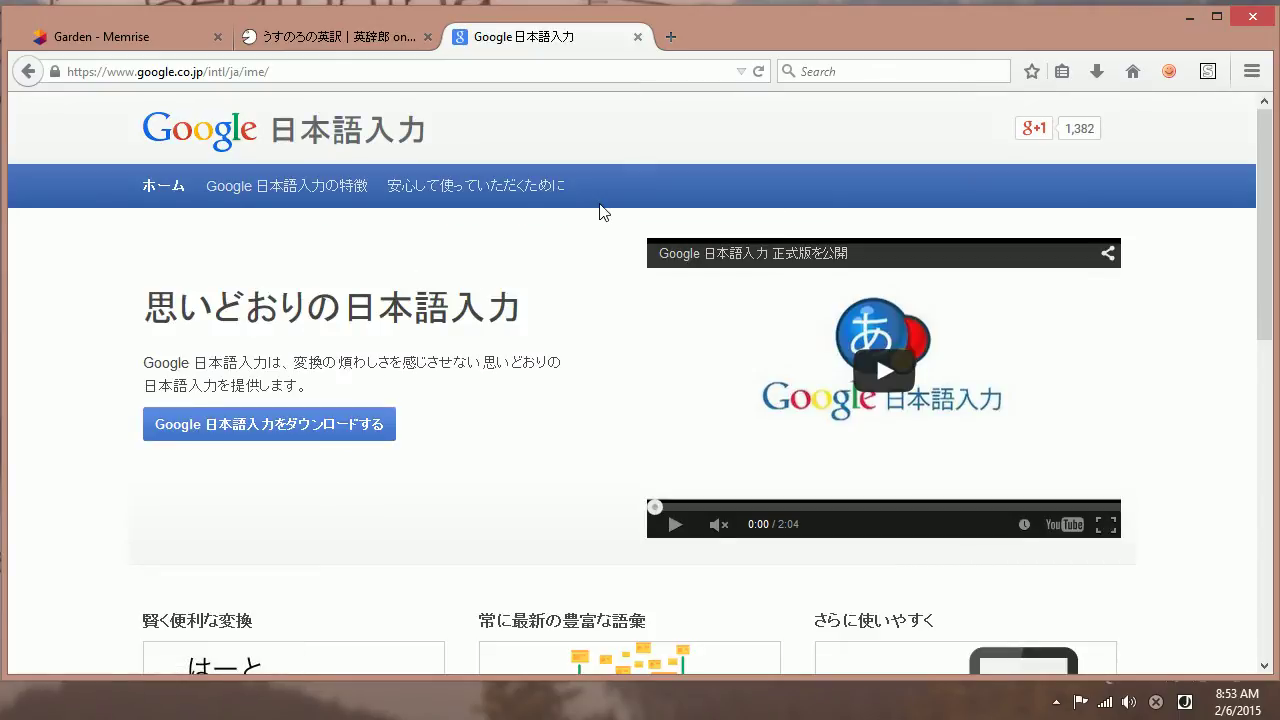
{"action": "scroll", "coordinate": [487, 357], "scroll_direction": "down", "scroll_amount": 7}
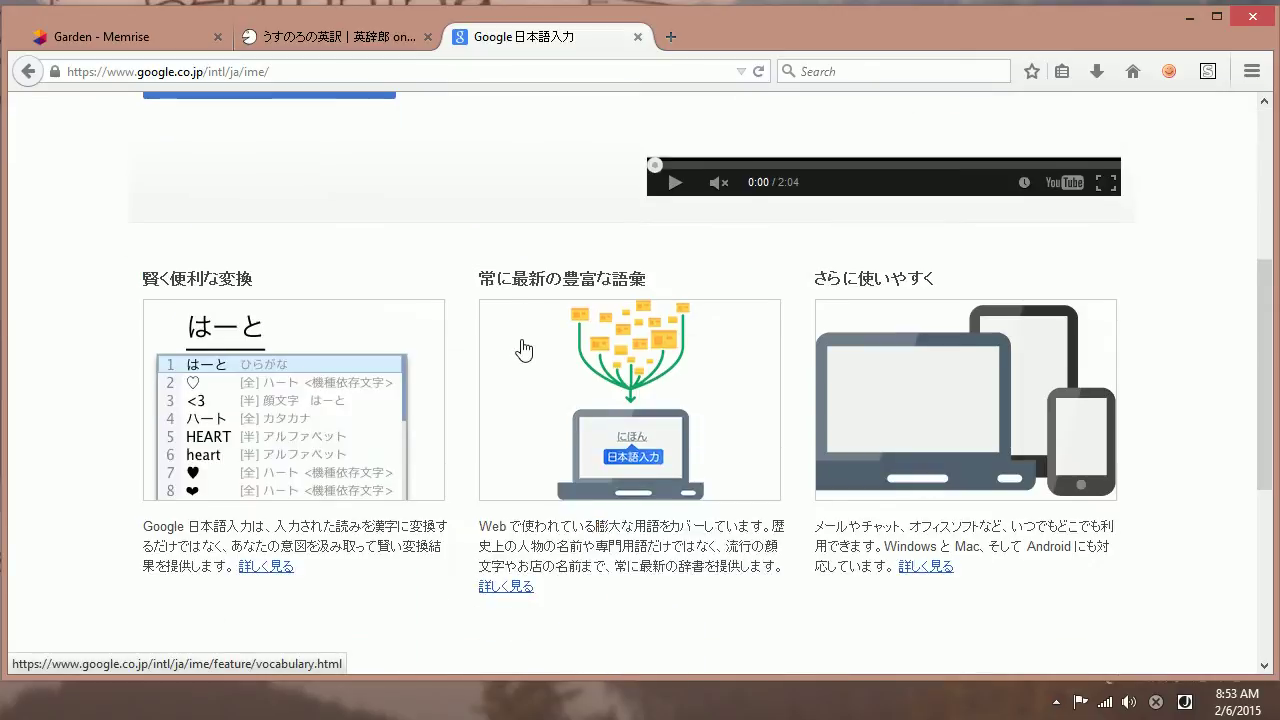
{"action": "scroll", "coordinate": [520, 347], "scroll_direction": "up", "scroll_amount": 7}
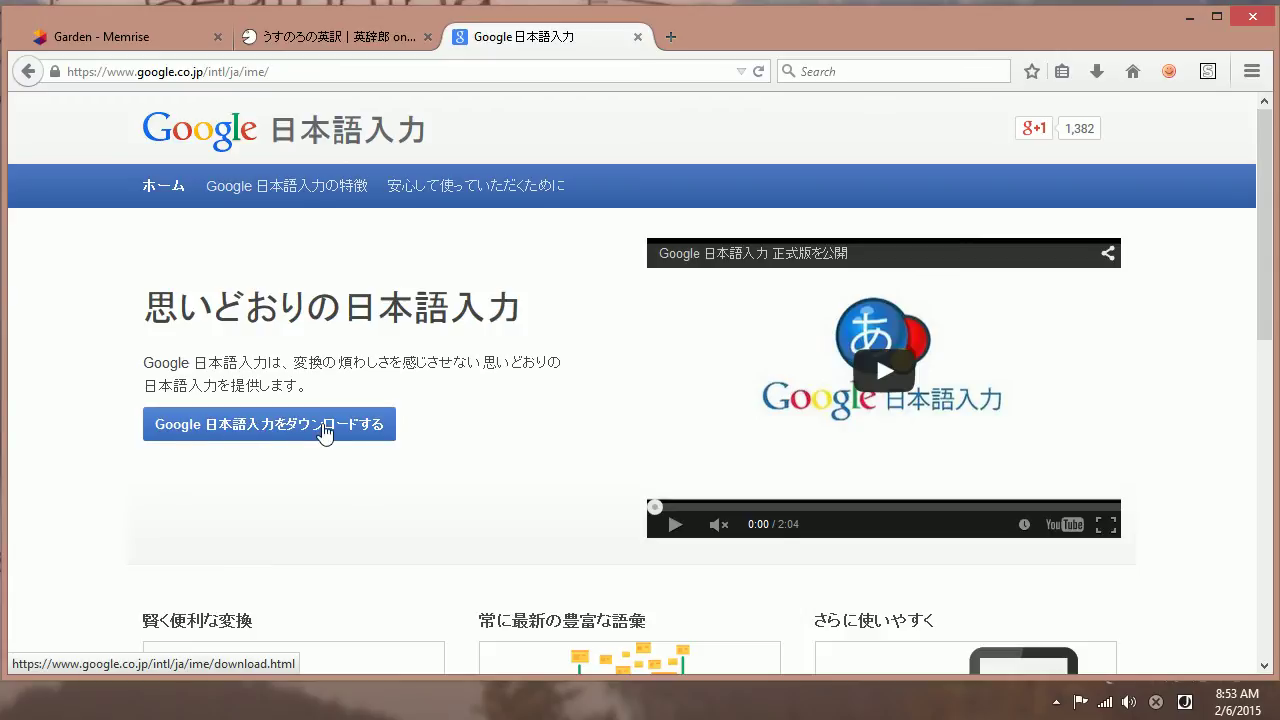
{"action": "left_click", "coordinate": [325, 432]}
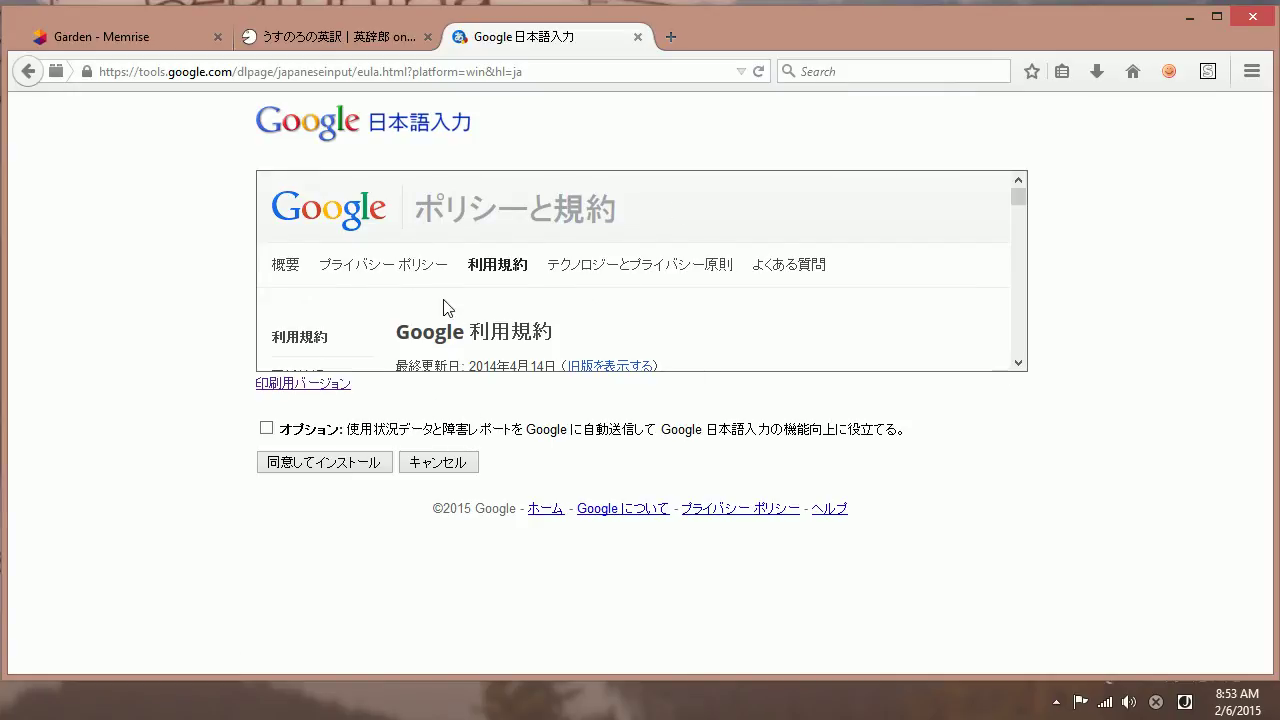
View the privacy policy in the agreement frame and return to the terms of service.
{"action": "left_click", "coordinate": [386, 272]}
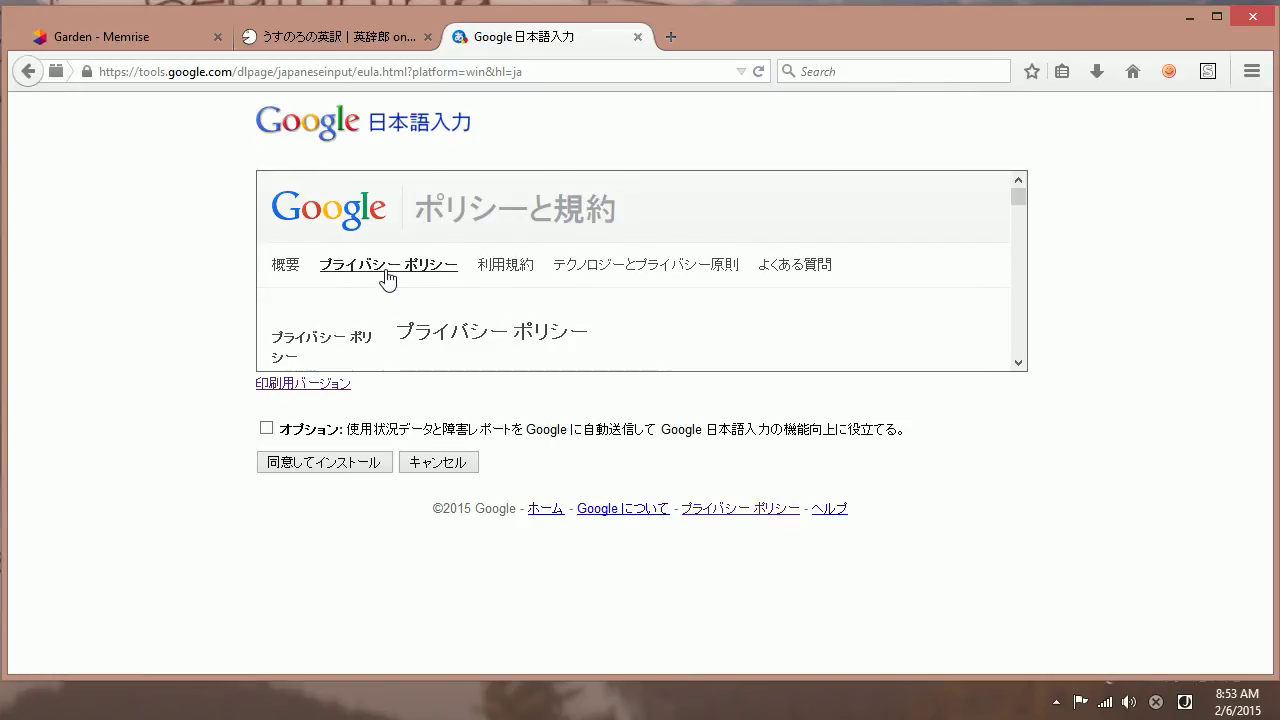
{"action": "left_click", "coordinate": [513, 268]}
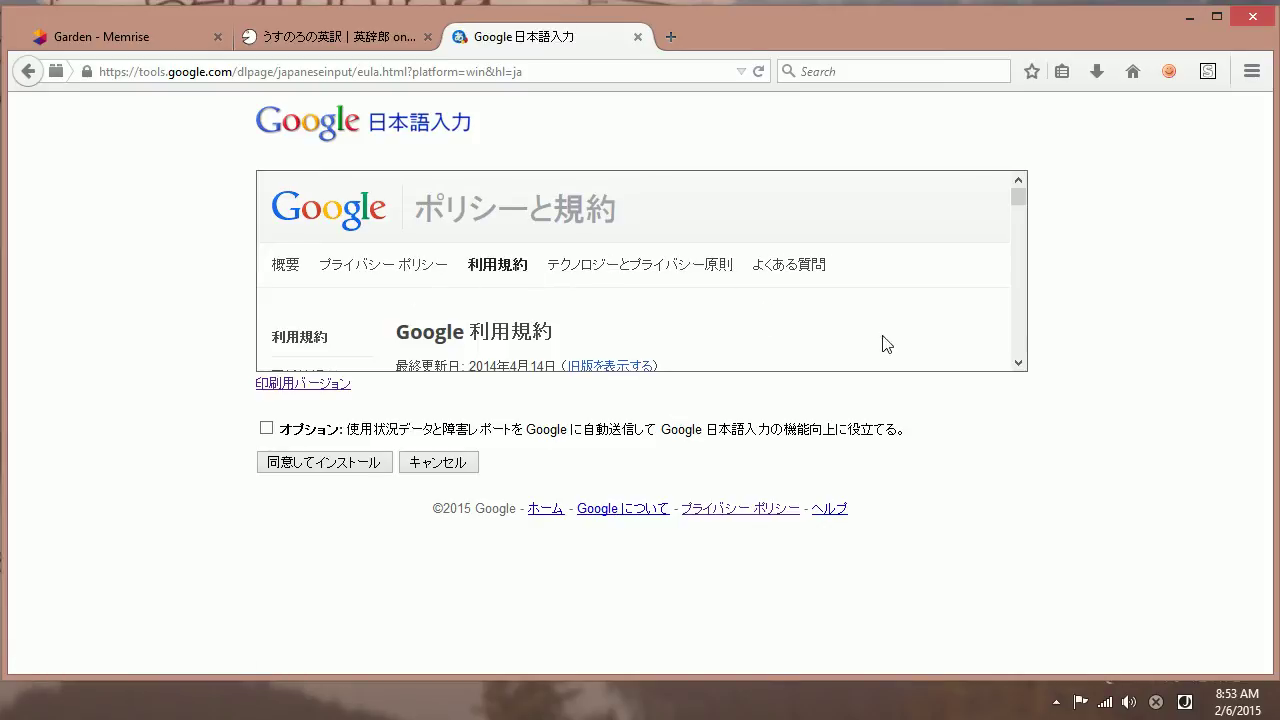
{"action": "mouse_move", "coordinate": [1020, 195]}
{"action": "left_mouse_down"}
{"action": "mouse_move", "coordinate": [1020, 223]}
{"action": "mouse_move", "coordinate": [1020, 180]}
{"action": "left_mouse_up"}
Toggle the option to send usage data and crash reports to Google, and accept the terms to install Google Japanese Input.
{"action": "left_click_drag", "start_coordinate": [558, 430], "coordinate": [692, 430]}
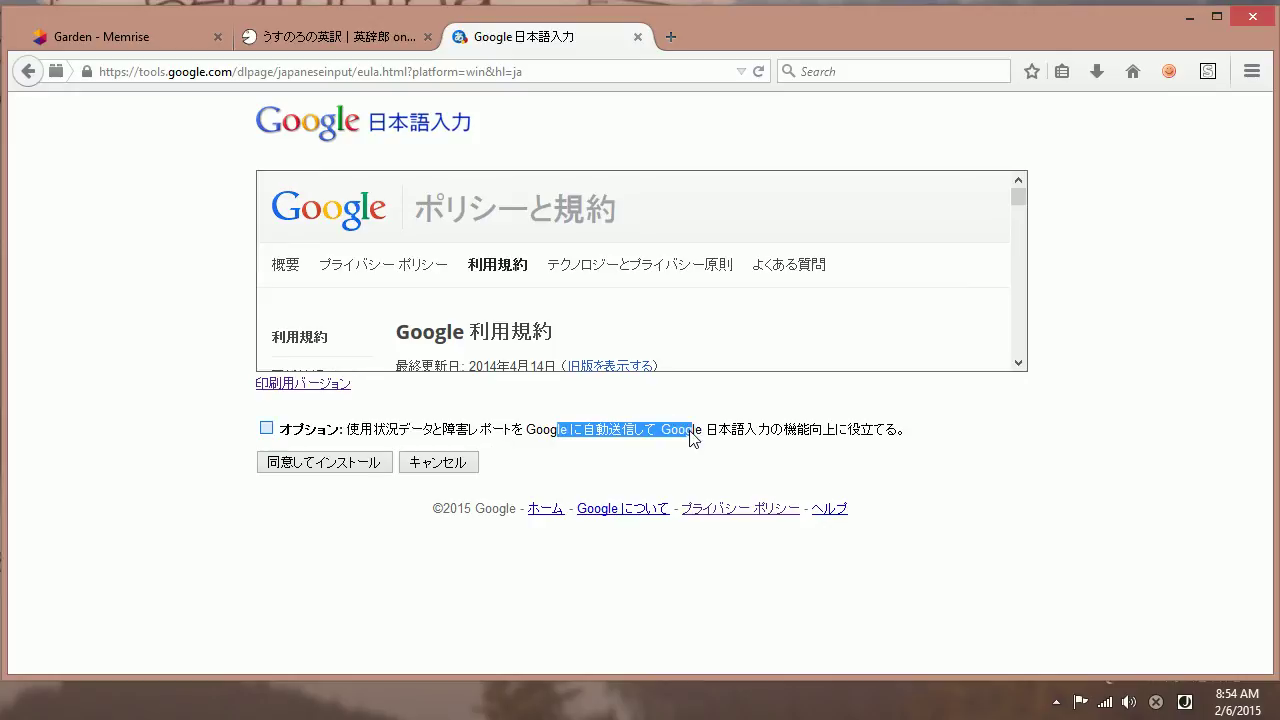
{"action": "left_click", "coordinate": [399, 431]}
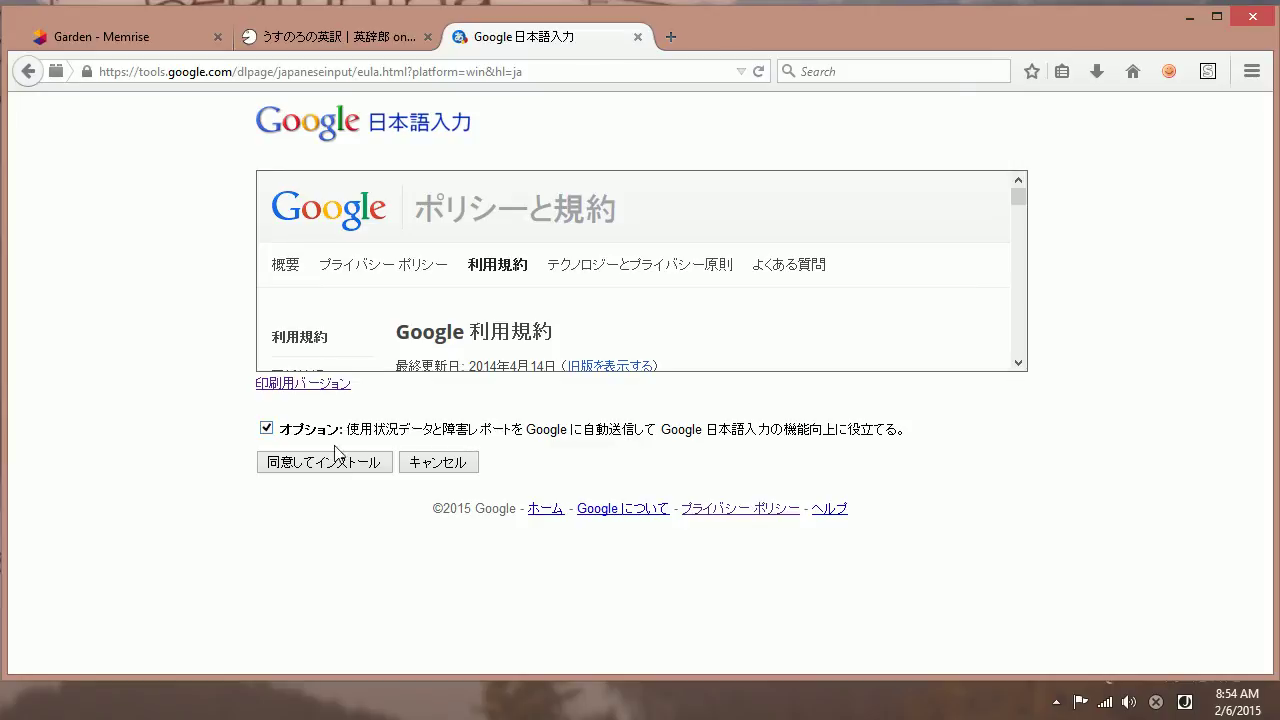
{"action": "left_click", "coordinate": [267, 429]}
{"action": "left_click", "coordinate": [267, 429]}
{"action": "left_click", "coordinate": [267, 429]}
{"action": "left_click", "coordinate": [267, 429]}
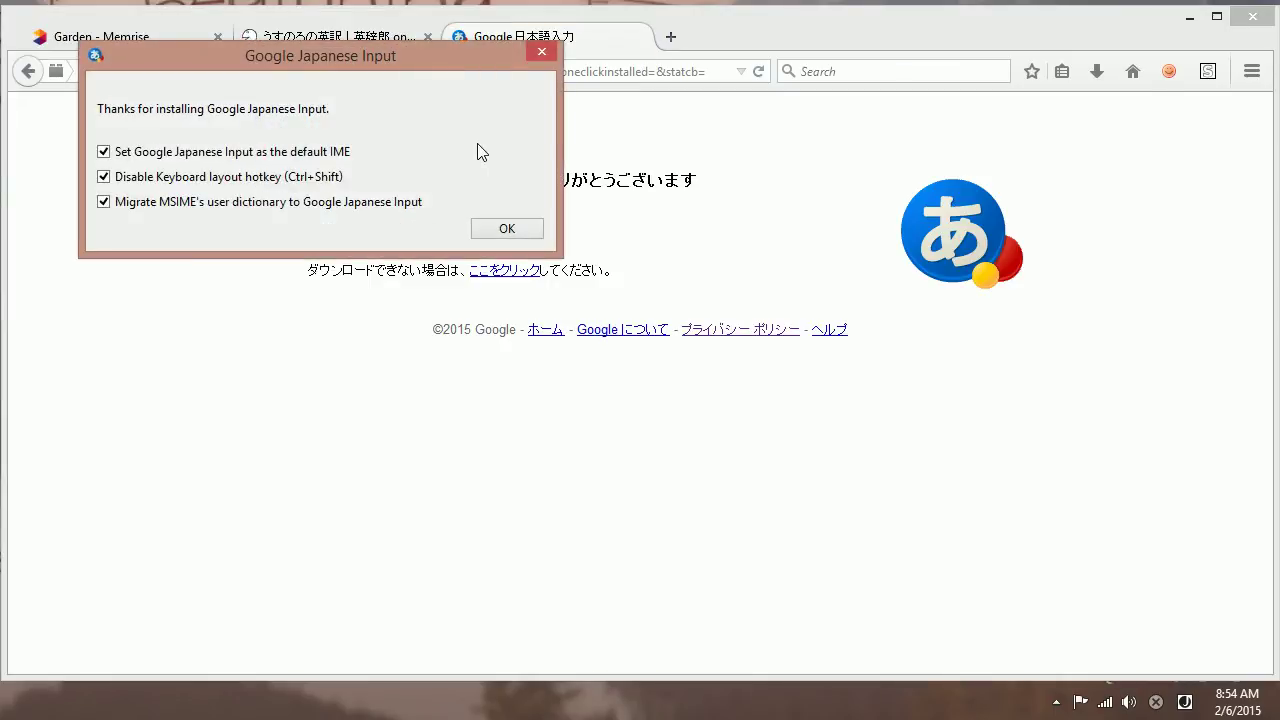
Confirm the post-install setup with Google Japanese Input as default IME, the keyboard layout hotkey disabled and the MSIME dictionary migrated.
{"action": "left_click_drag", "start_coordinate": [424, 65], "coordinate": [706, 277]}
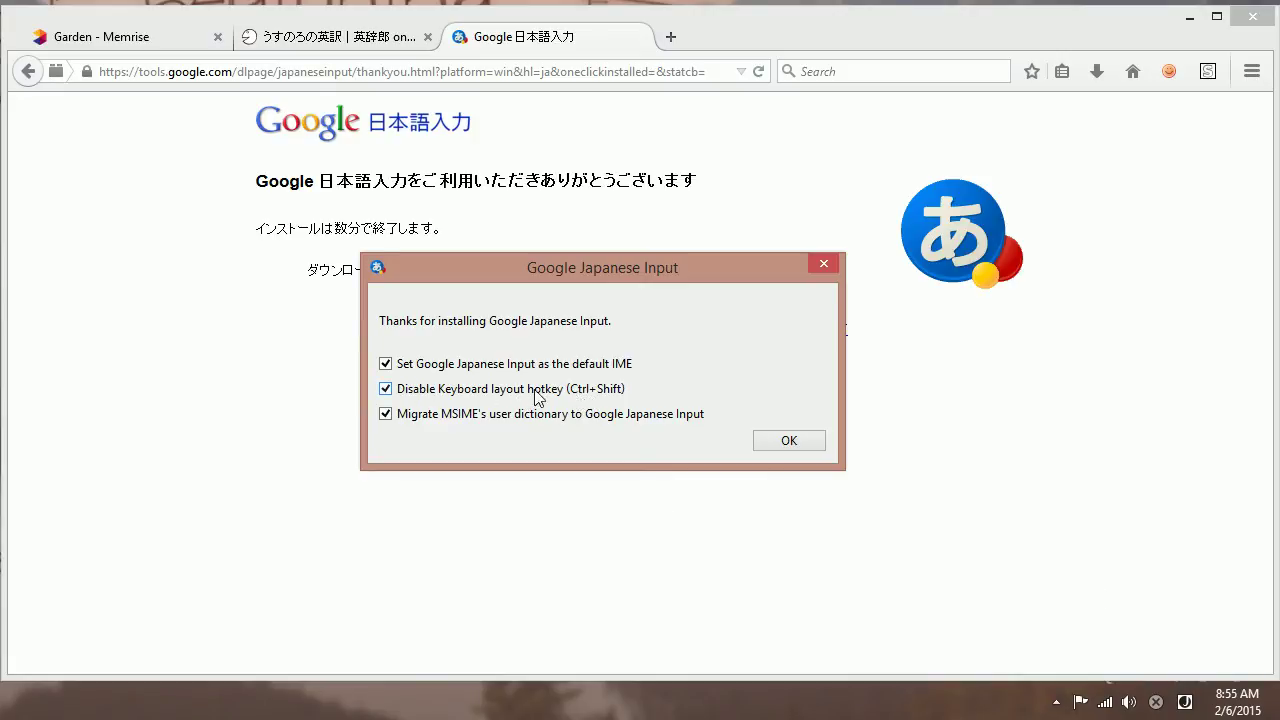
{"action": "left_click", "coordinate": [386, 391]}
{"action": "left_click", "coordinate": [386, 389]}
{"action": "left_click", "coordinate": [808, 446]}
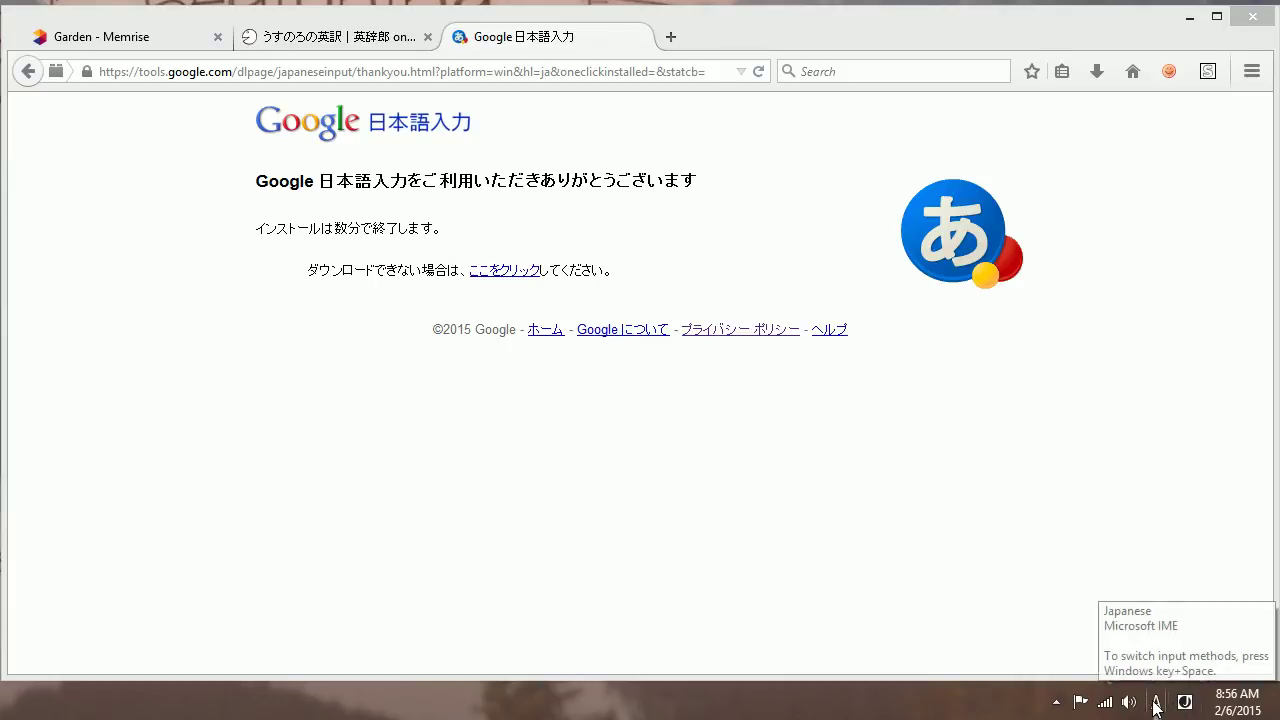
Try to switch the active input method from Microsoft IME to Google Japanese Input.
{"action": "left_click", "coordinate": [1185, 704]}
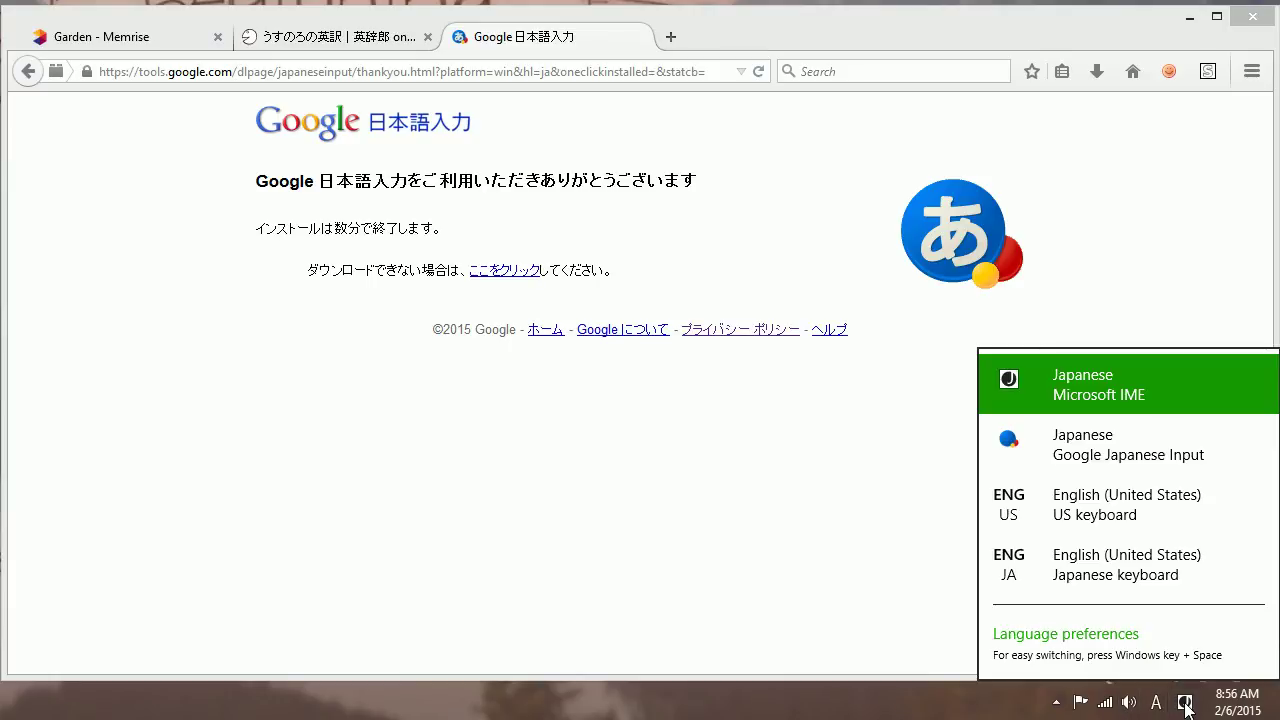
{"action": "left_click", "coordinate": [1155, 458]}
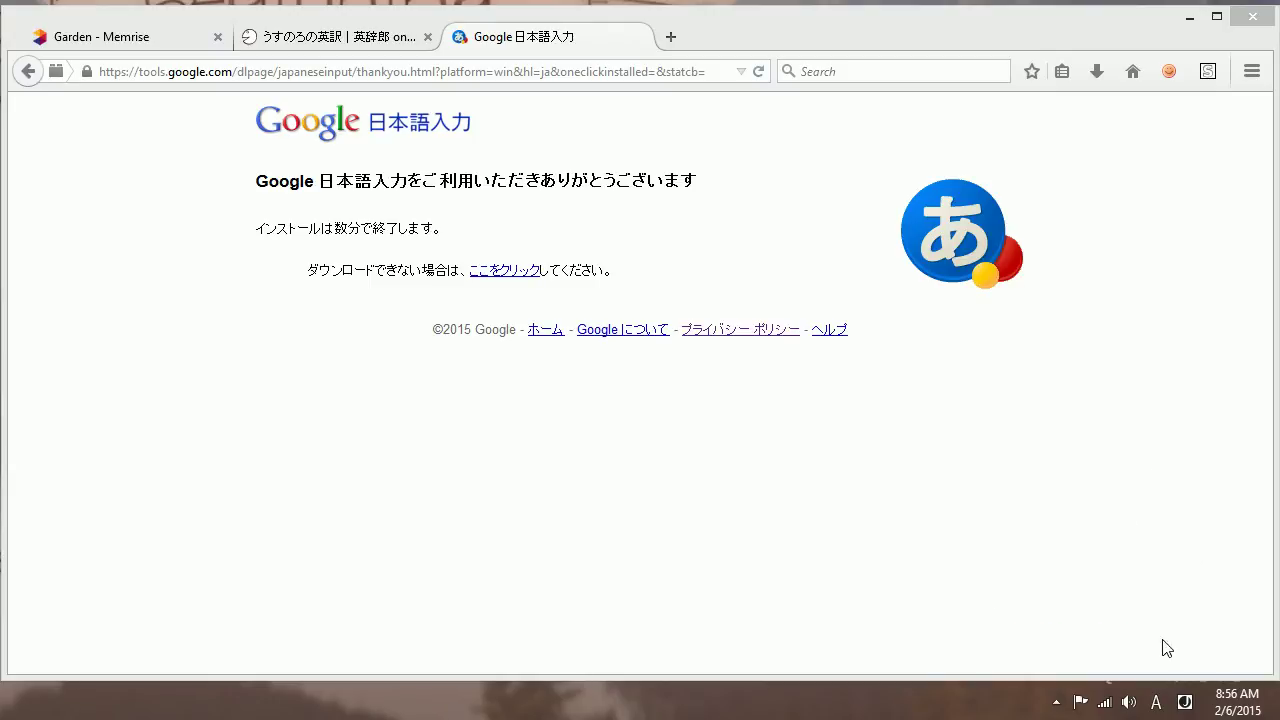
{"action": "left_click", "coordinate": [1185, 705]}
{"action": "left_click", "coordinate": [1099, 451]}
Go to the 英辞郎 dictionary page and try converting うすのろ in its search field with Microsoft IME.
{"action": "left_click", "coordinate": [352, 34]}
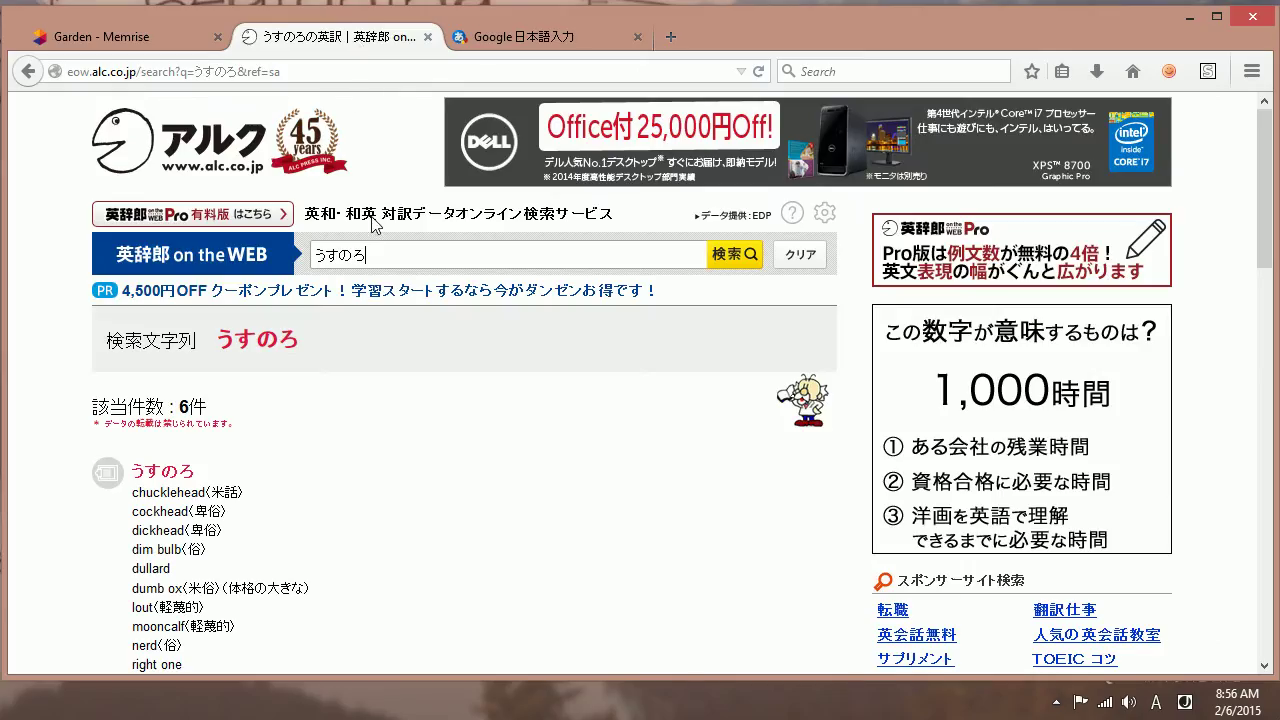
{"action": "left_click_drag", "start_coordinate": [396, 258], "coordinate": [284, 250]}
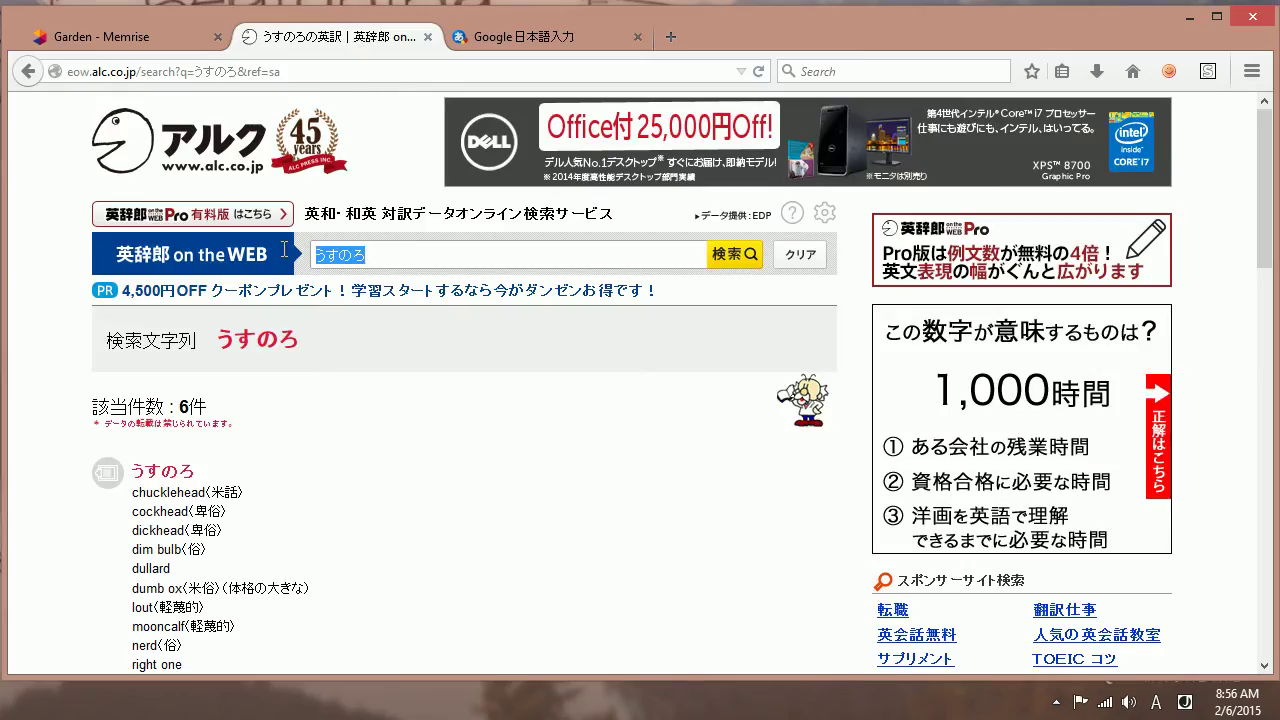
{"action": "type", "text": "usunoro"}
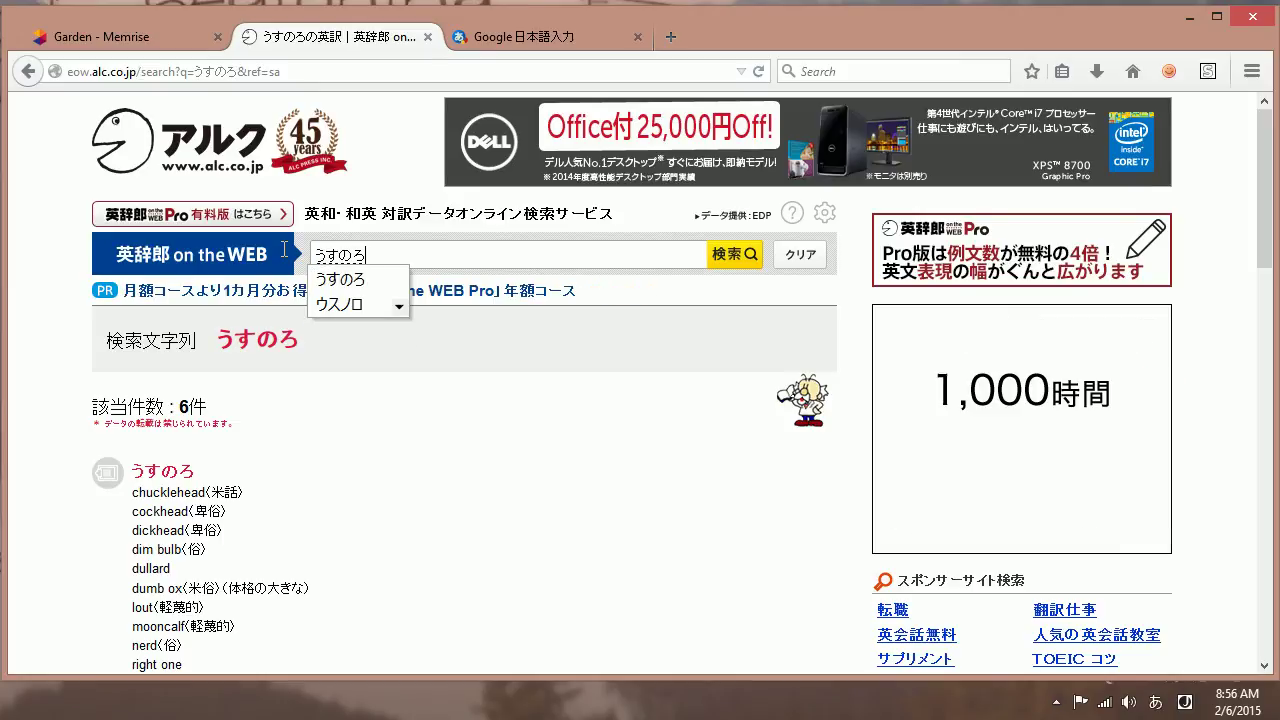
{"action": "key", "text": "space"}
{"action": "key", "text": "space"}
{"action": "type", "text": "usu"}
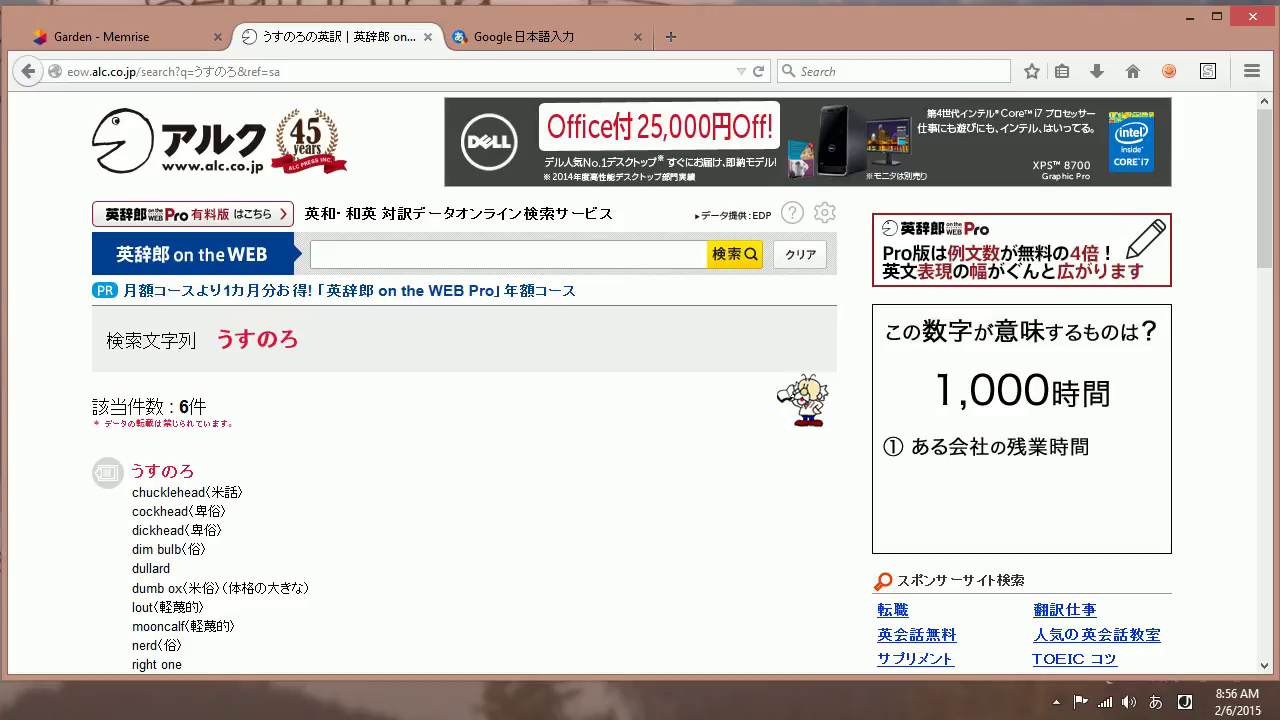
Switch the dictionary search field's input to Google Japanese Input in hiragana mode.
{"action": "left_click", "coordinate": [1222, 697]}
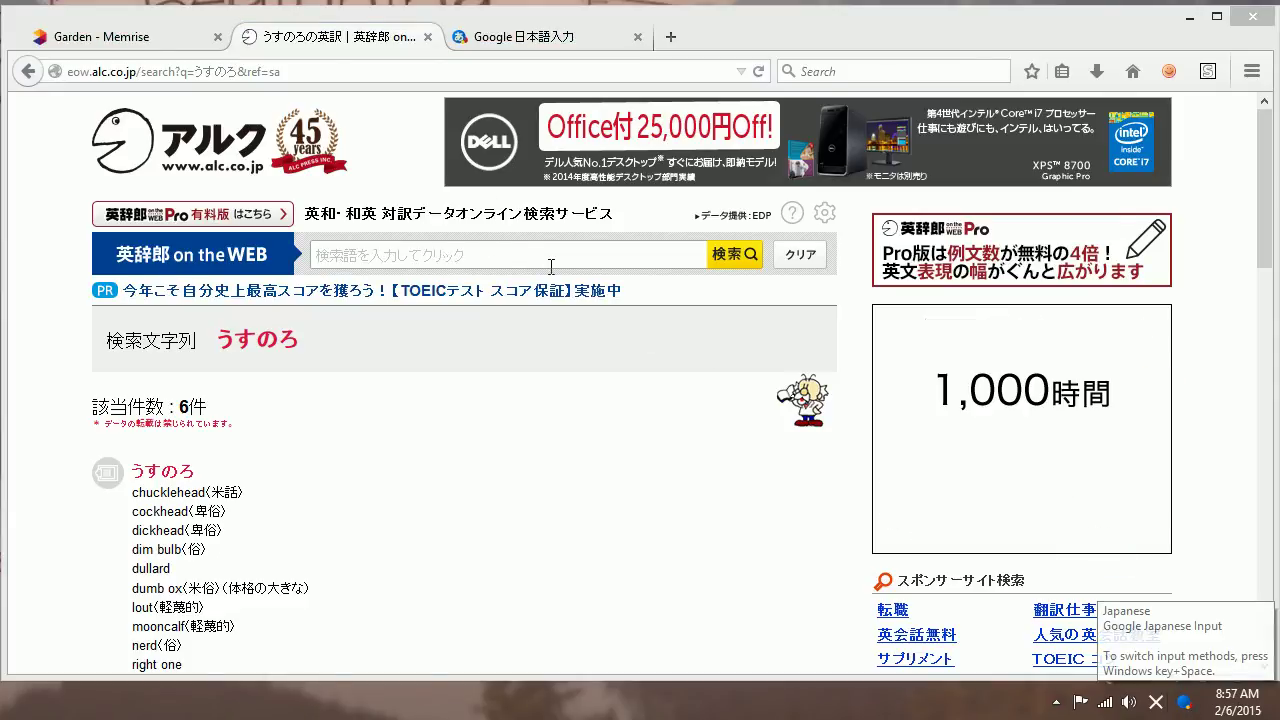
{"action": "left_click", "coordinate": [499, 257]}
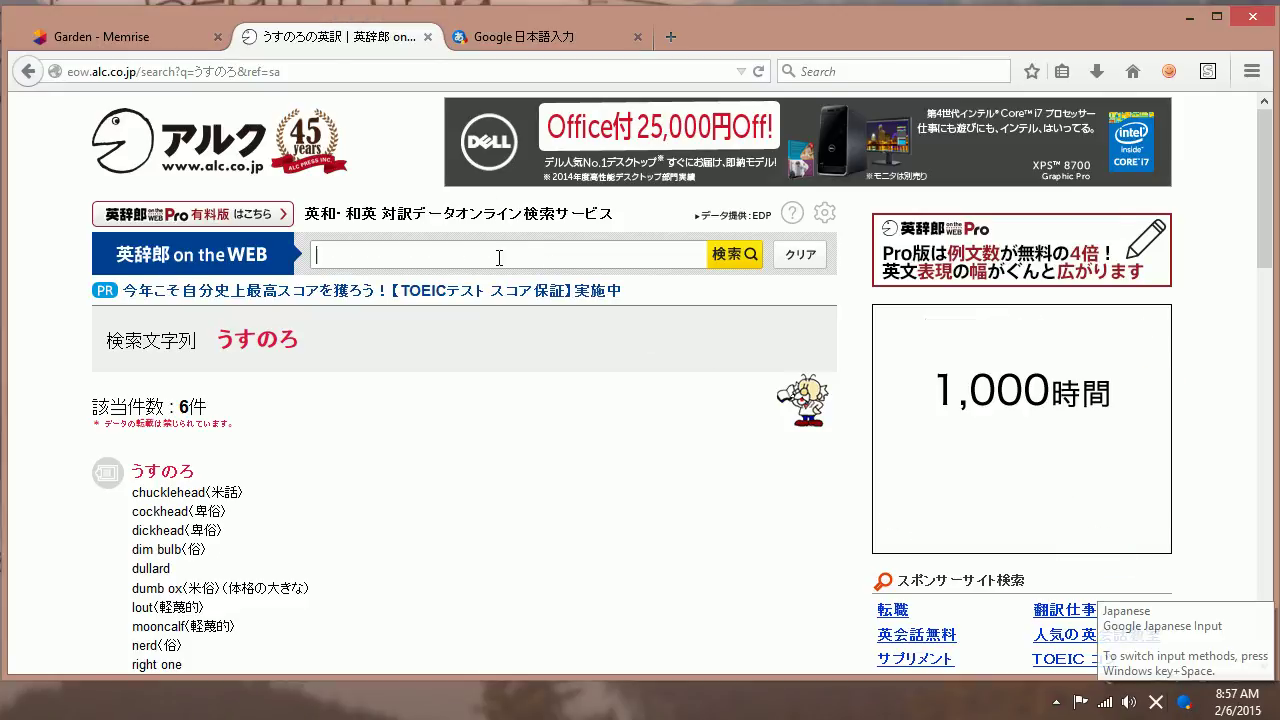
{"action": "left_click", "coordinate": [1157, 703]}
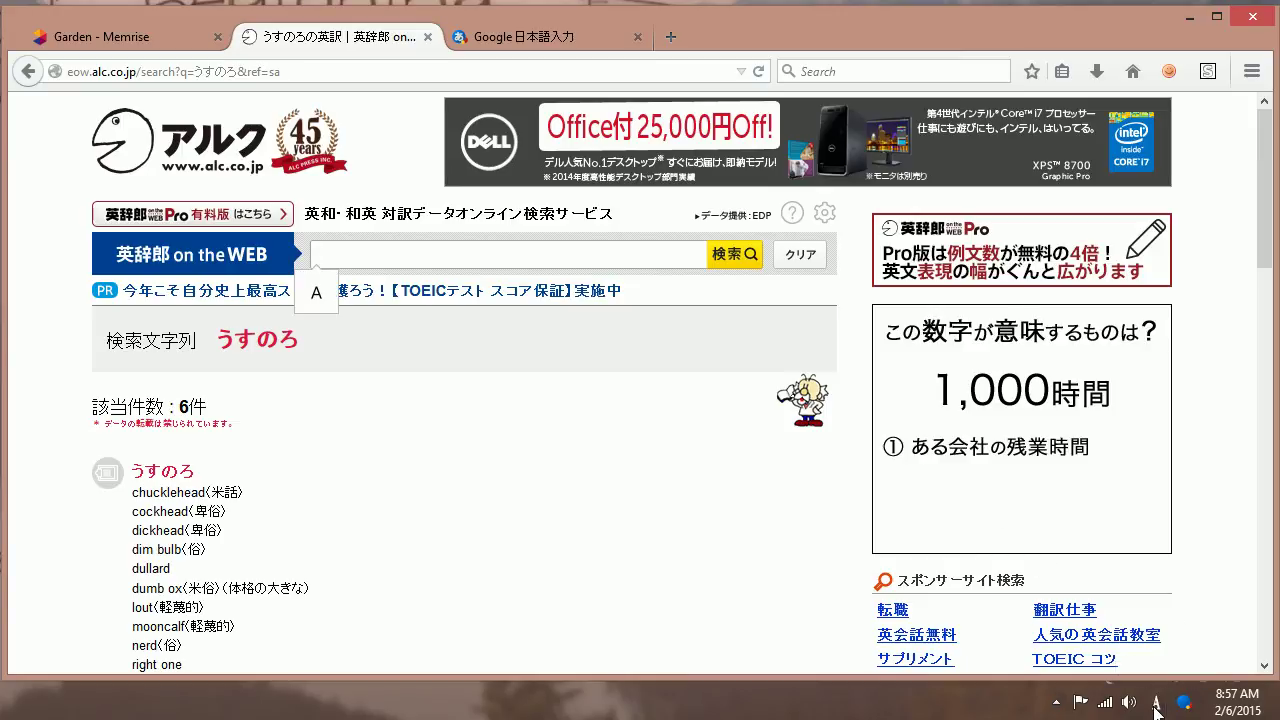
{"action": "left_click", "coordinate": [1157, 703]}
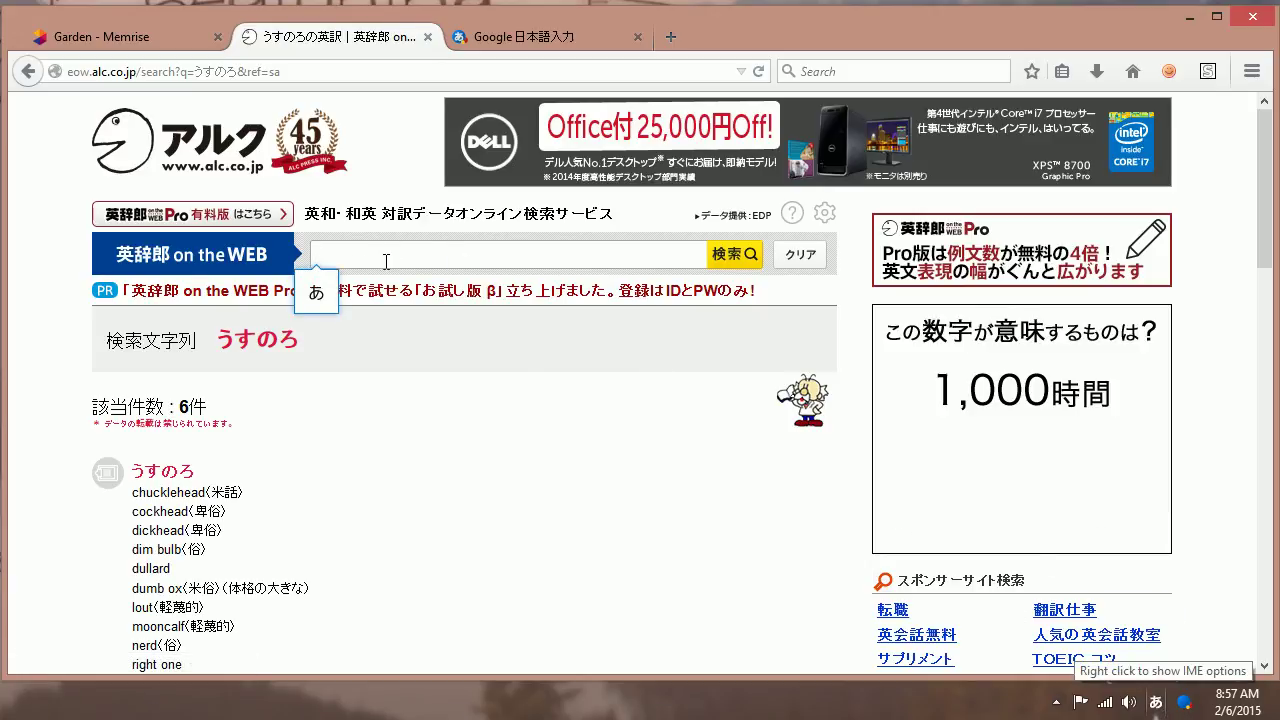
Enter うすのろ in the dictionary search field, convert it to 薄鈍 and run the search.
{"action": "type", "text": "うすのろ"}
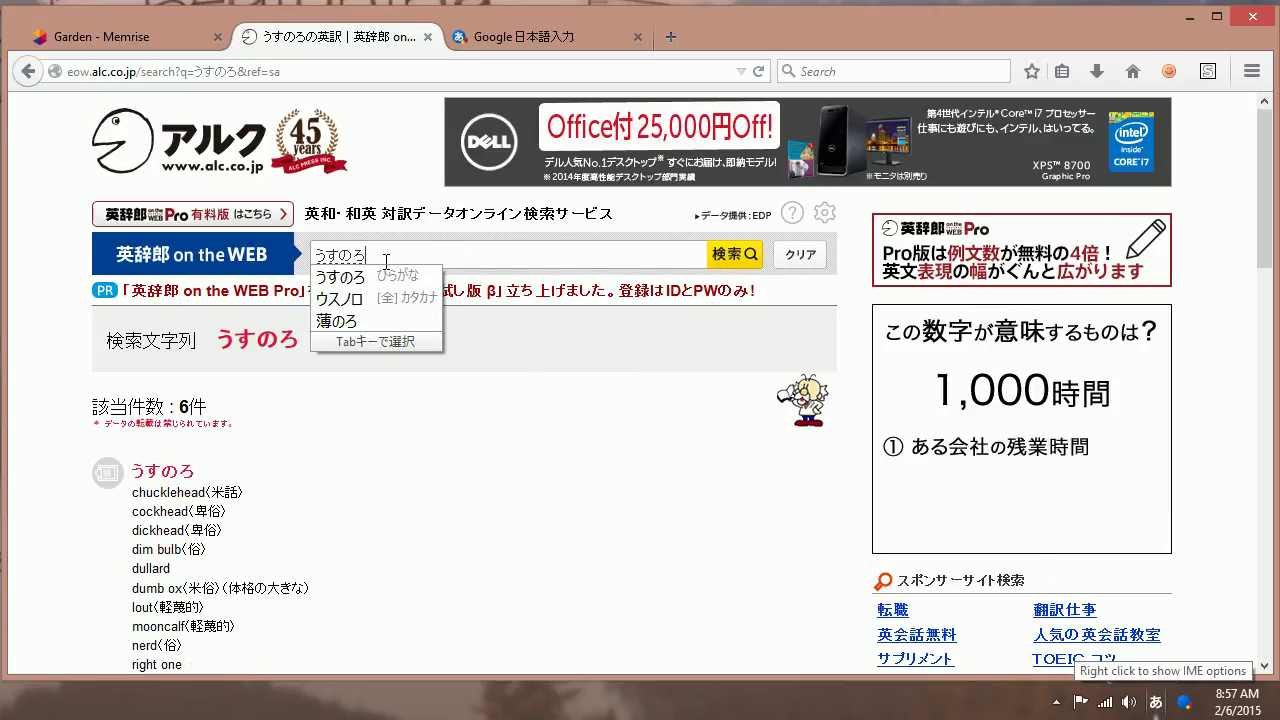
{"action": "key", "text": "space"}
{"action": "key", "text": "space"}
{"action": "key", "text": "space"}
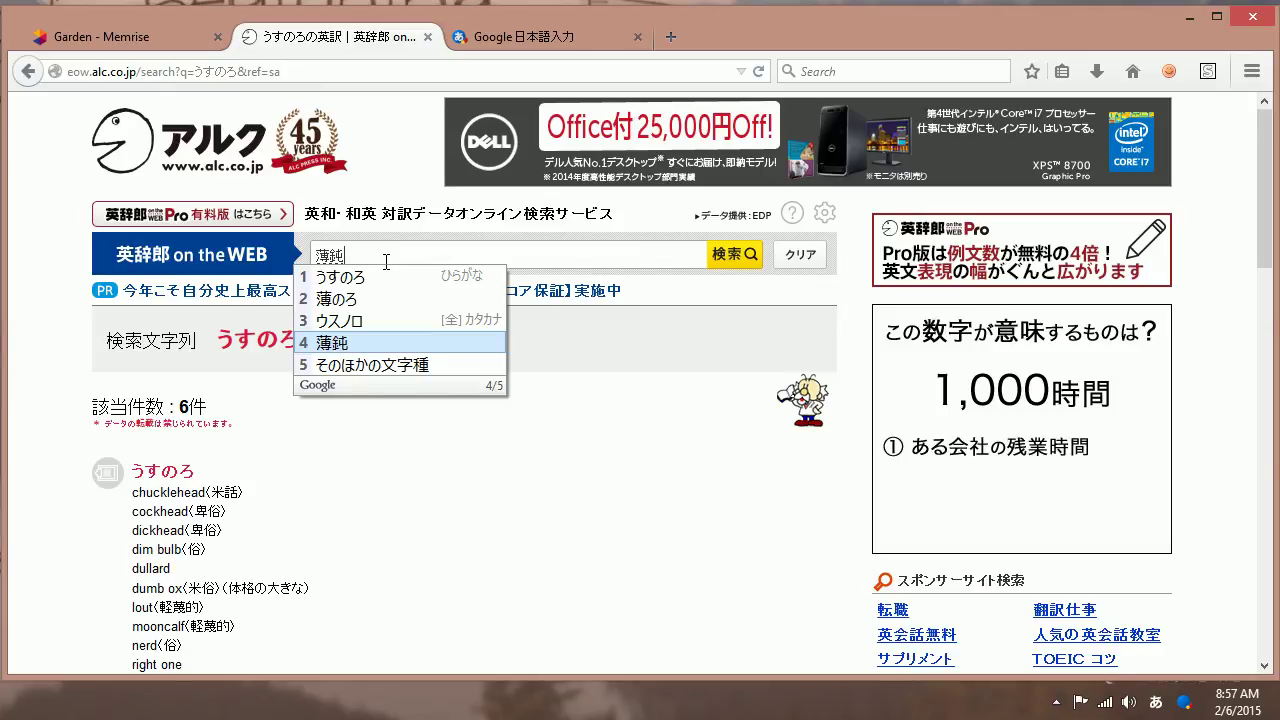
{"action": "key", "text": "Return"}
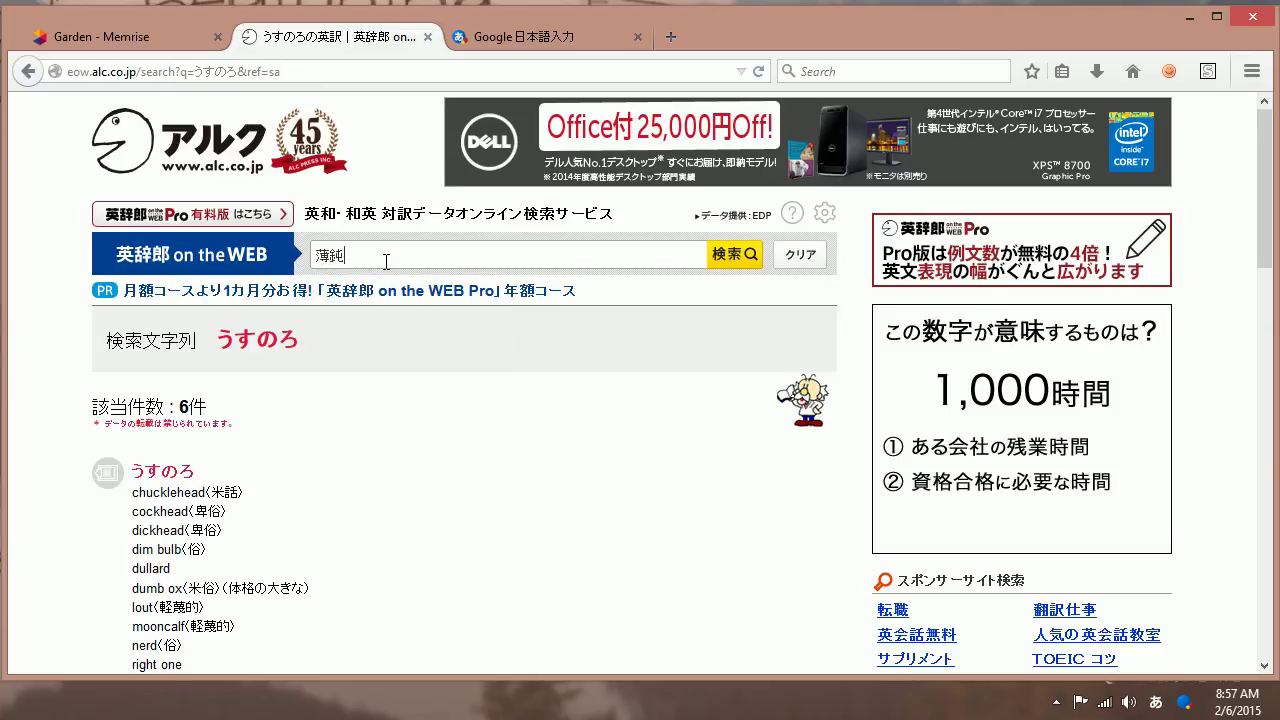
{"action": "left_click", "coordinate": [735, 256]}
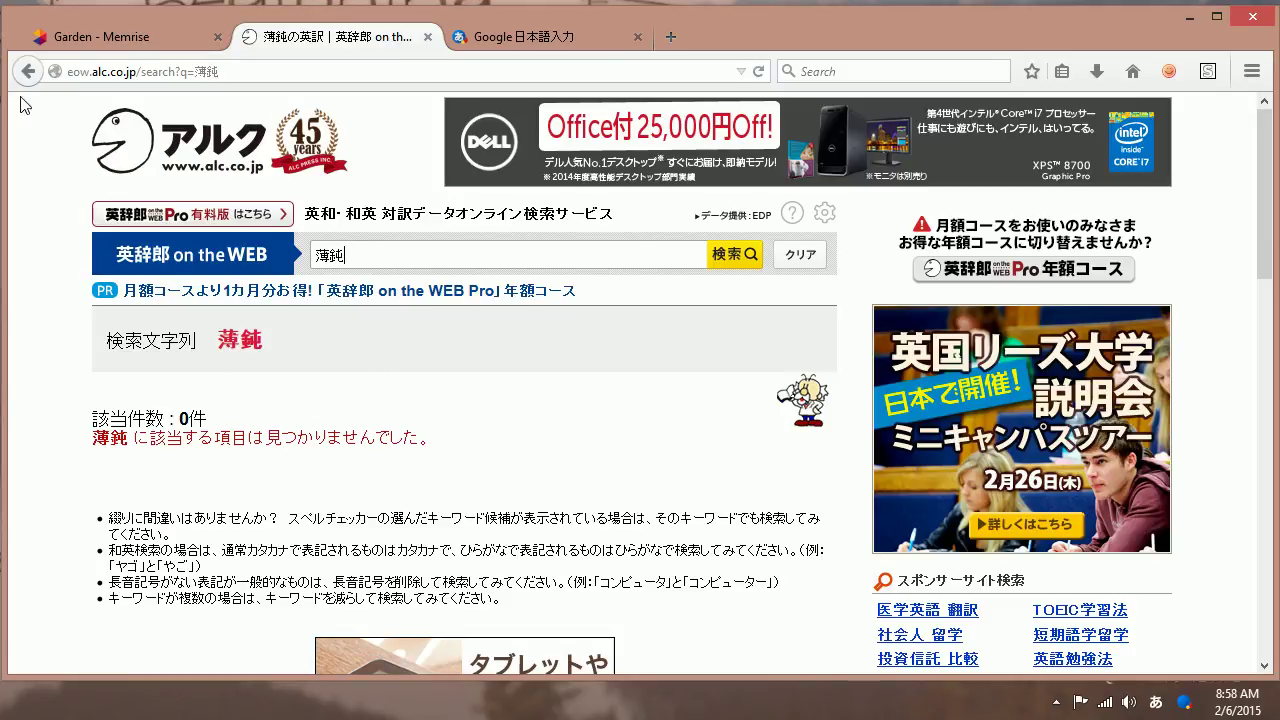
Return to the previous dictionary results for うすのろ and look through the English translations and example phrases.
{"action": "left_click", "coordinate": [362, 249]}
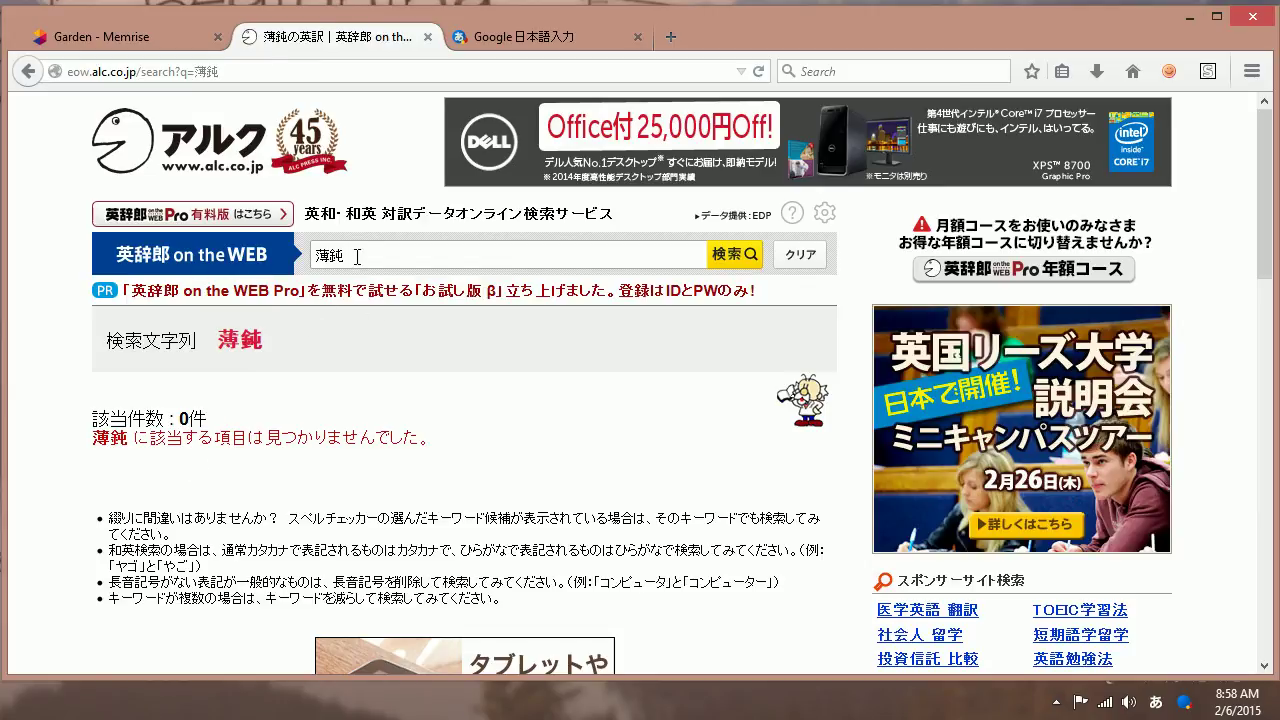
{"action": "left_click", "coordinate": [28, 71]}
{"action": "scroll", "coordinate": [398, 516], "scroll_direction": "down", "scroll_amount": 3}
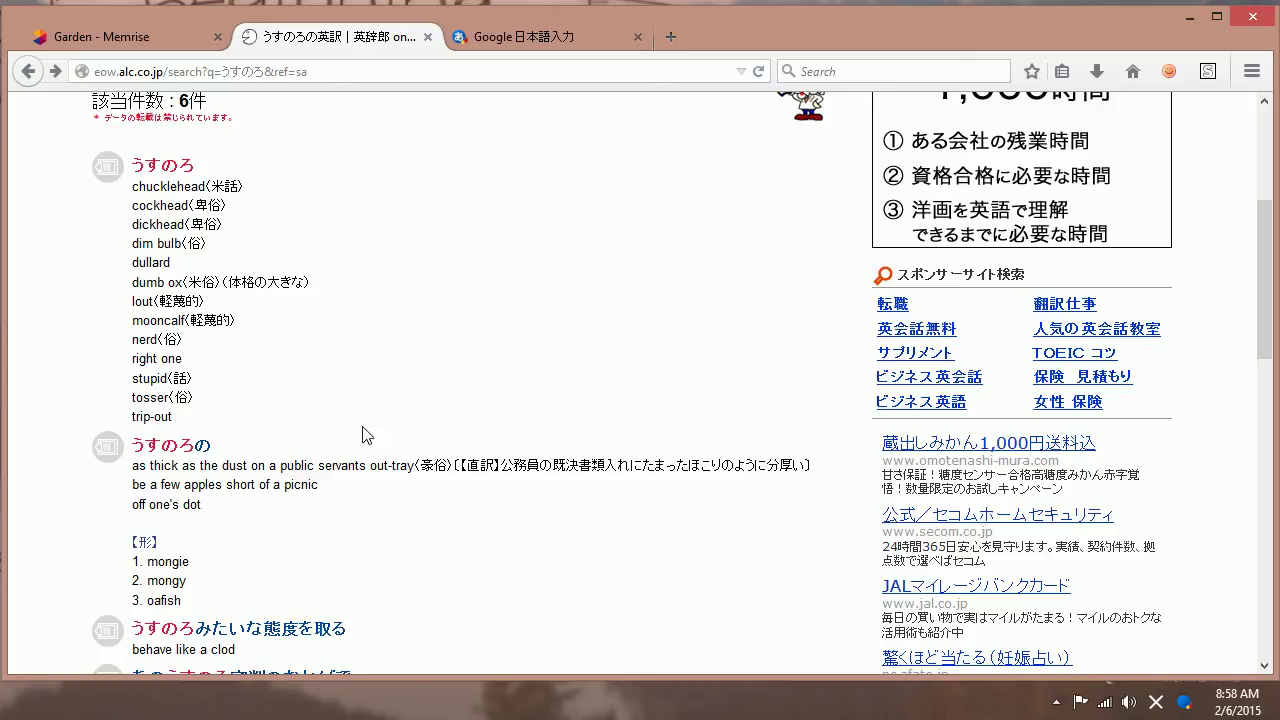
{"action": "scroll", "coordinate": [514, 436], "scroll_direction": "down", "scroll_amount": 2}
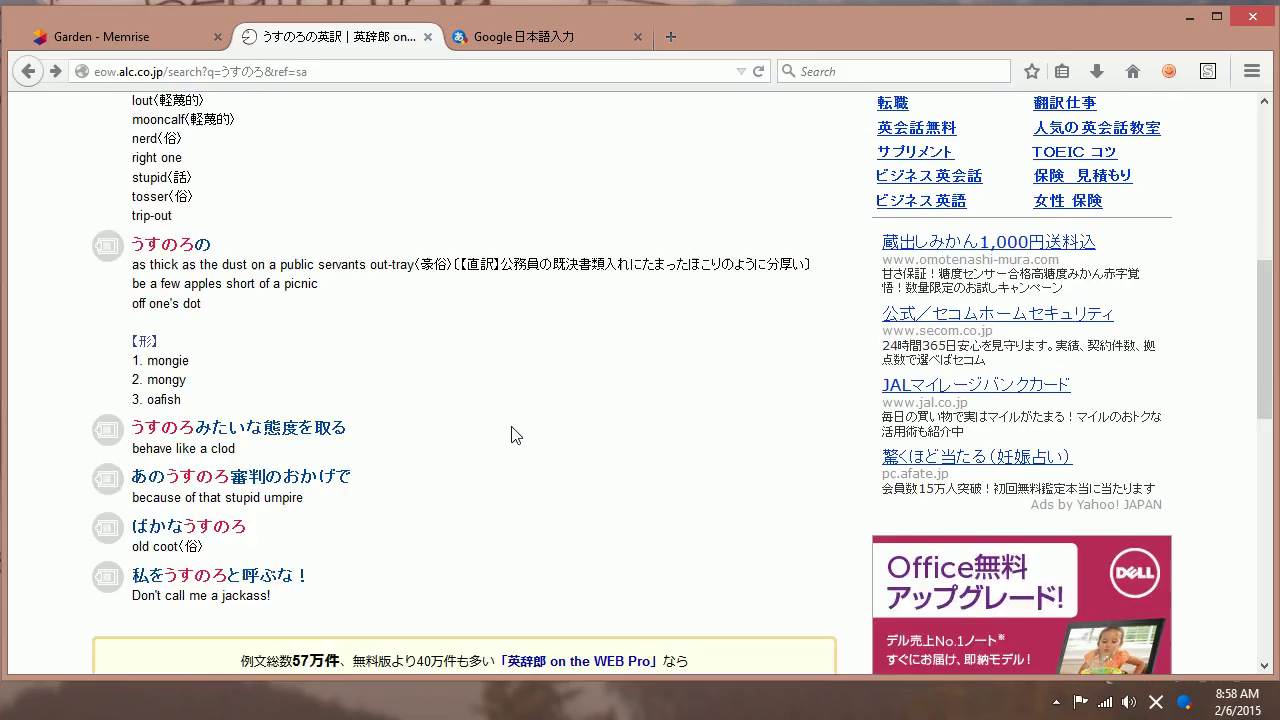
{"action": "scroll", "coordinate": [514, 434], "scroll_direction": "up", "scroll_amount": 5}
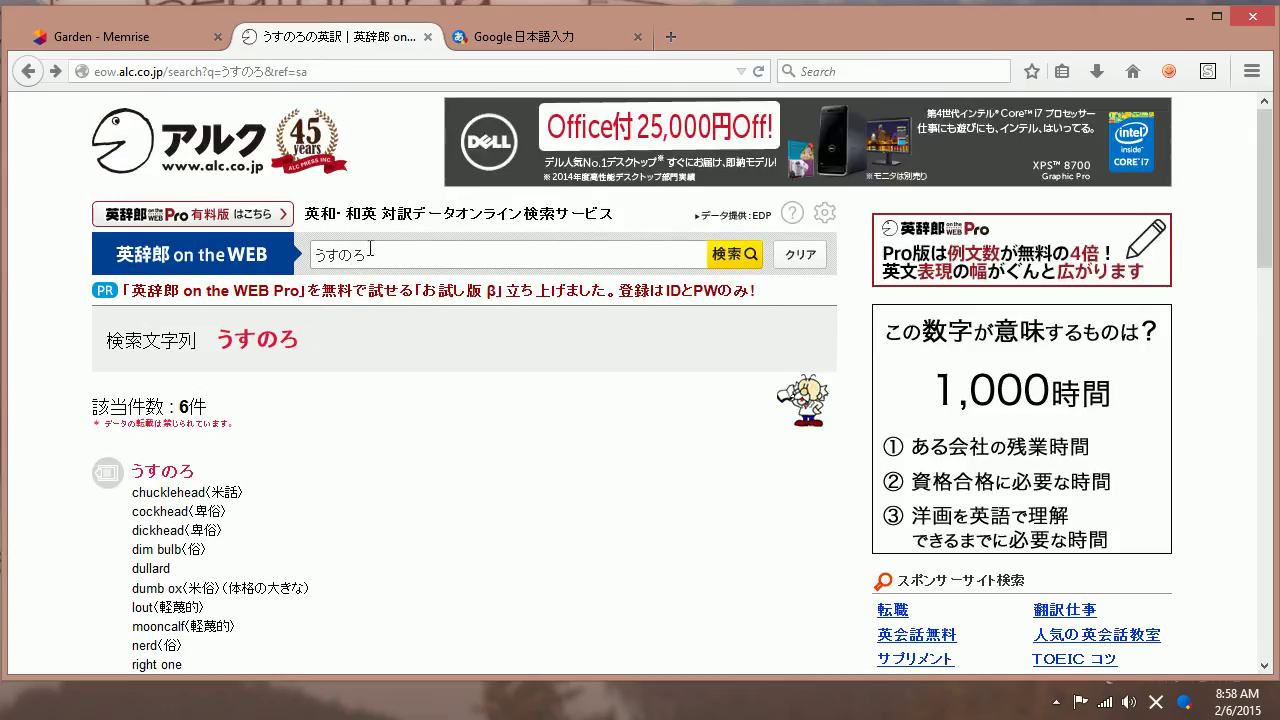
Switch the dictionary search field's input method from Google Japanese Input to Microsoft IME.
{"action": "double_click", "coordinate": [399, 255]}
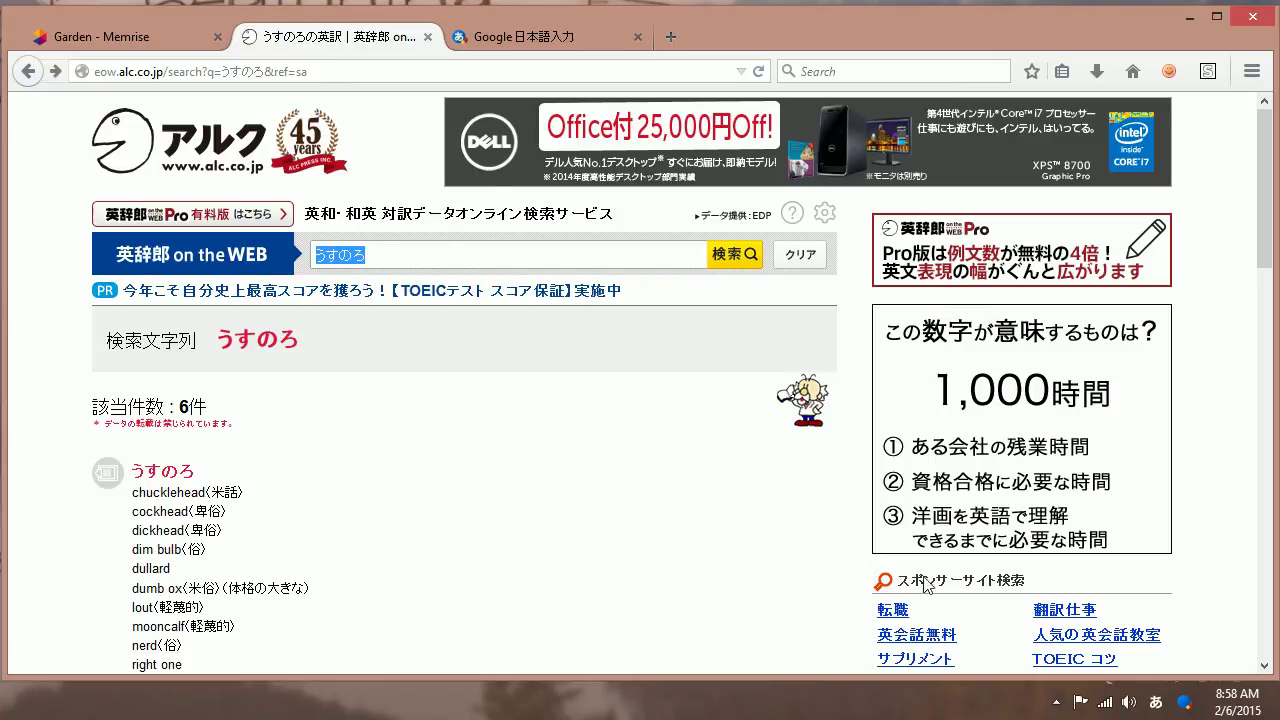
{"action": "left_click", "coordinate": [1158, 704]}
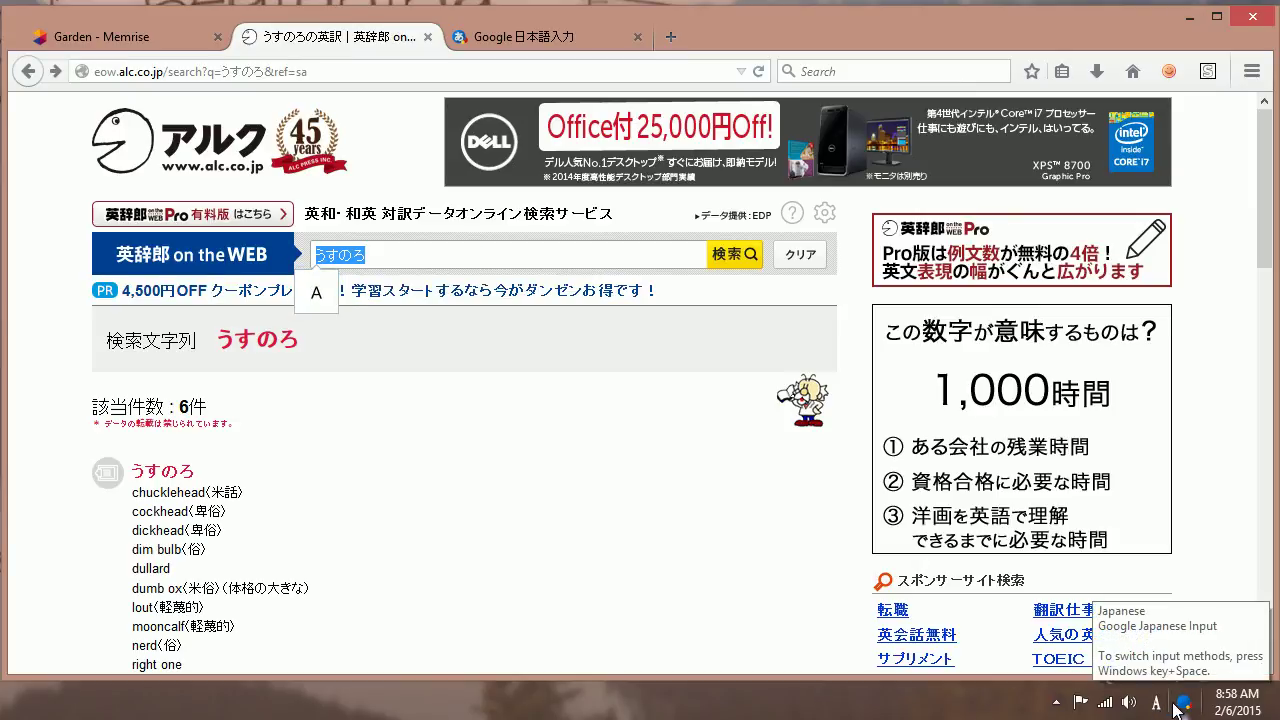
{"action": "left_click", "coordinate": [1184, 706]}
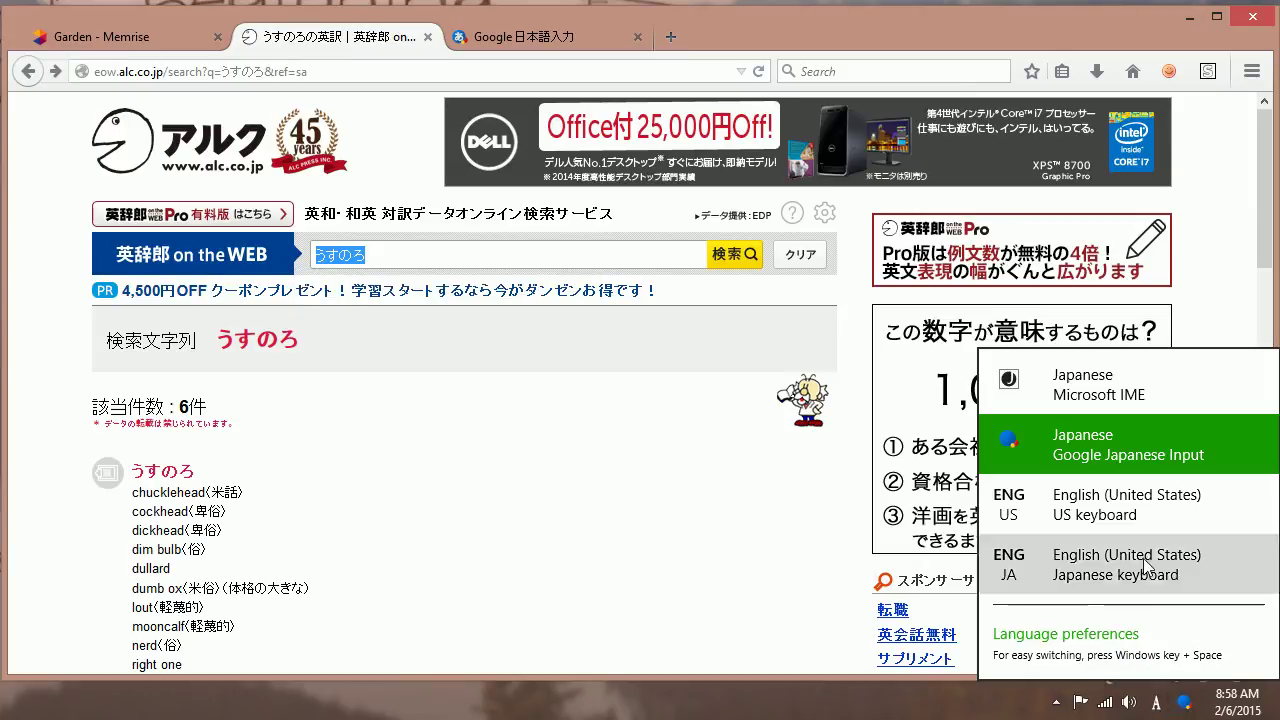
{"action": "left_click", "coordinate": [1090, 385]}
Replace the search text with うすのろ in Microsoft IME's hiragana mode to check its conversion suggestions.
{"action": "left_click_drag", "start_coordinate": [390, 254], "coordinate": [292, 253]}
{"action": "type", "text": "usun"}
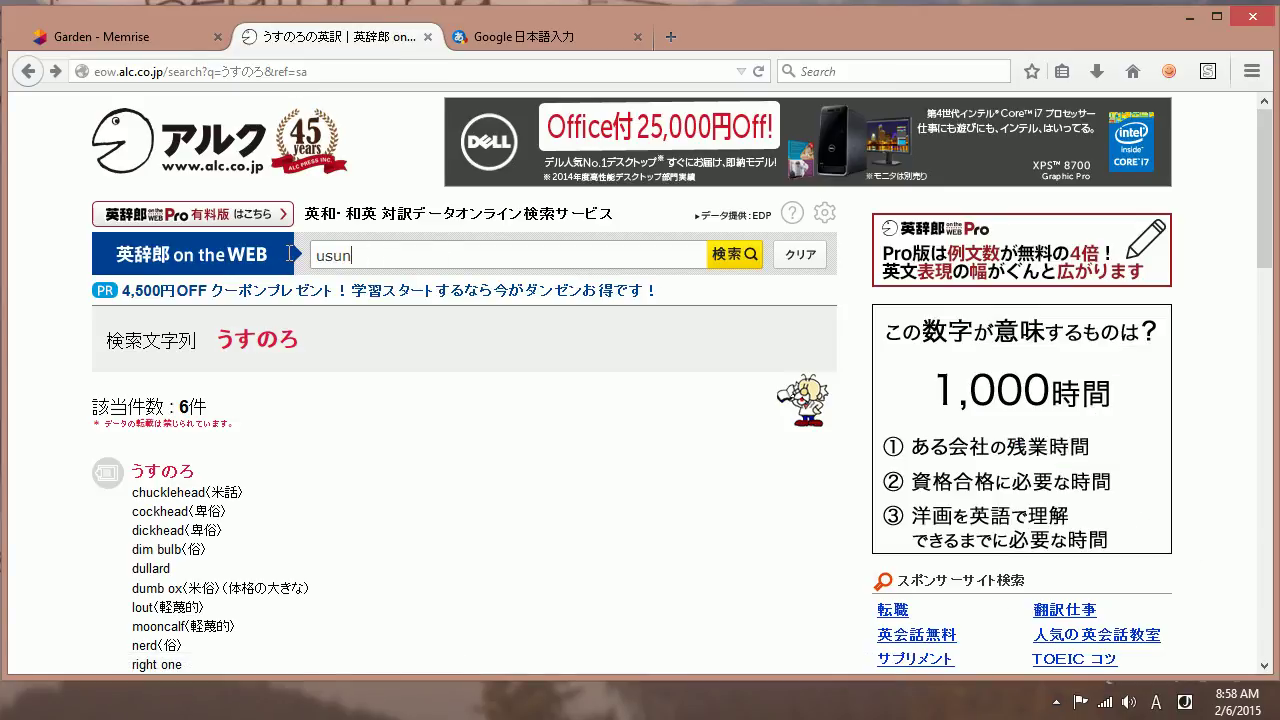
{"action": "key", "text": "BackSpace"}
{"action": "key", "text": "BackSpace"}
{"action": "key", "text": "BackSpace"}
{"action": "key", "text": "alt+grave"}
{"action": "type", "text": "usunoro"}
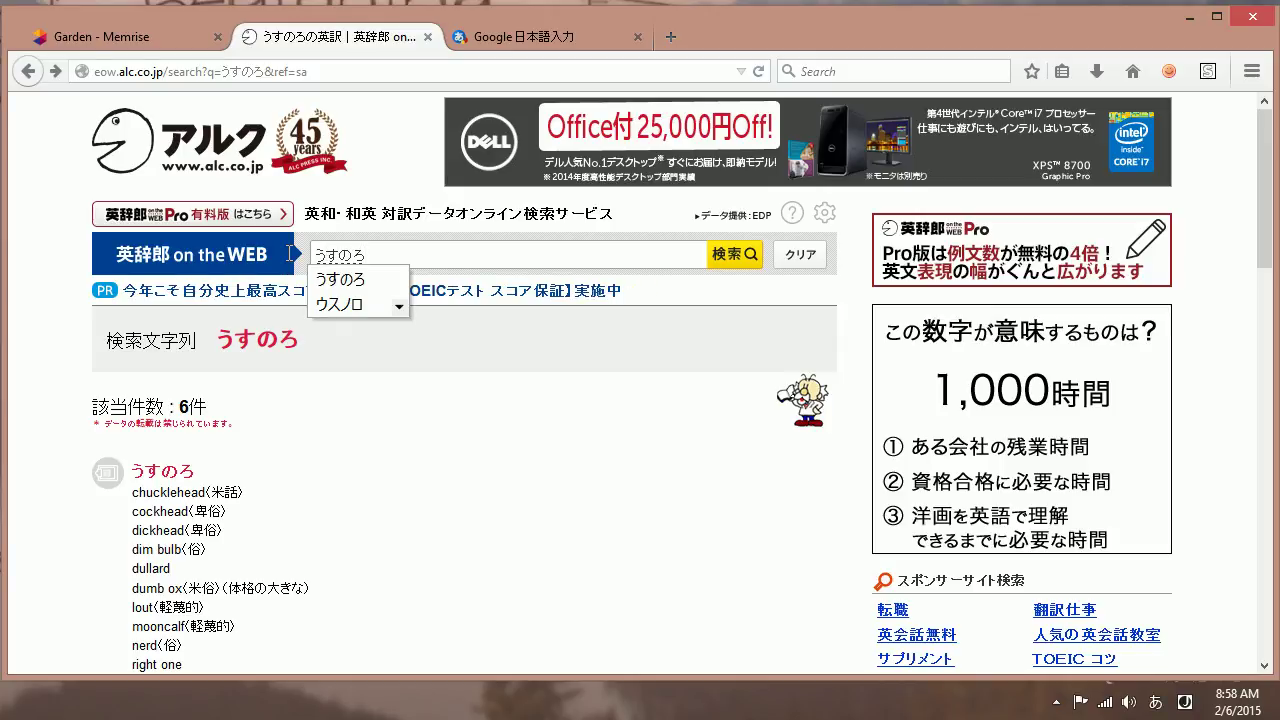
Clear the search field, switch back to Google Japanese Input and enter うすのろ in hiragana.
{"action": "key", "text": "BackSpace"}
{"action": "key", "text": "BackSpace"}
{"action": "key", "text": "BackSpace"}
{"action": "key", "text": "BackSpace"}
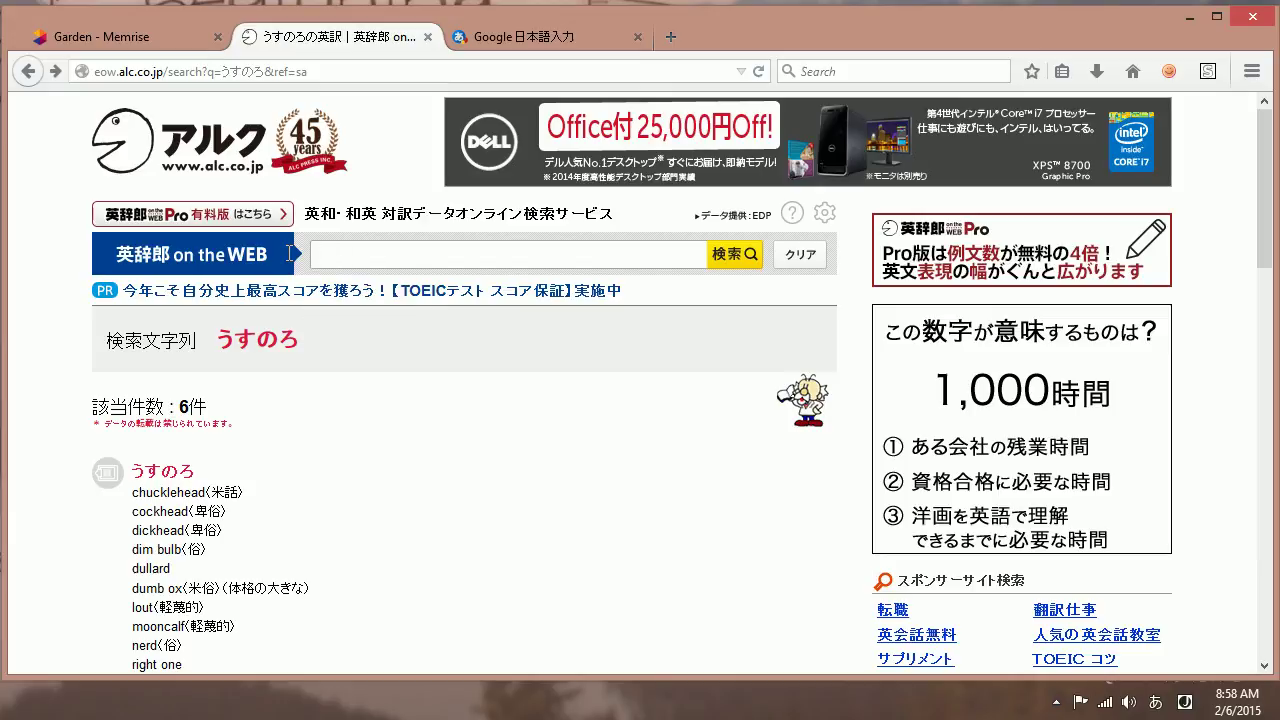
{"action": "key", "text": "super+space"}
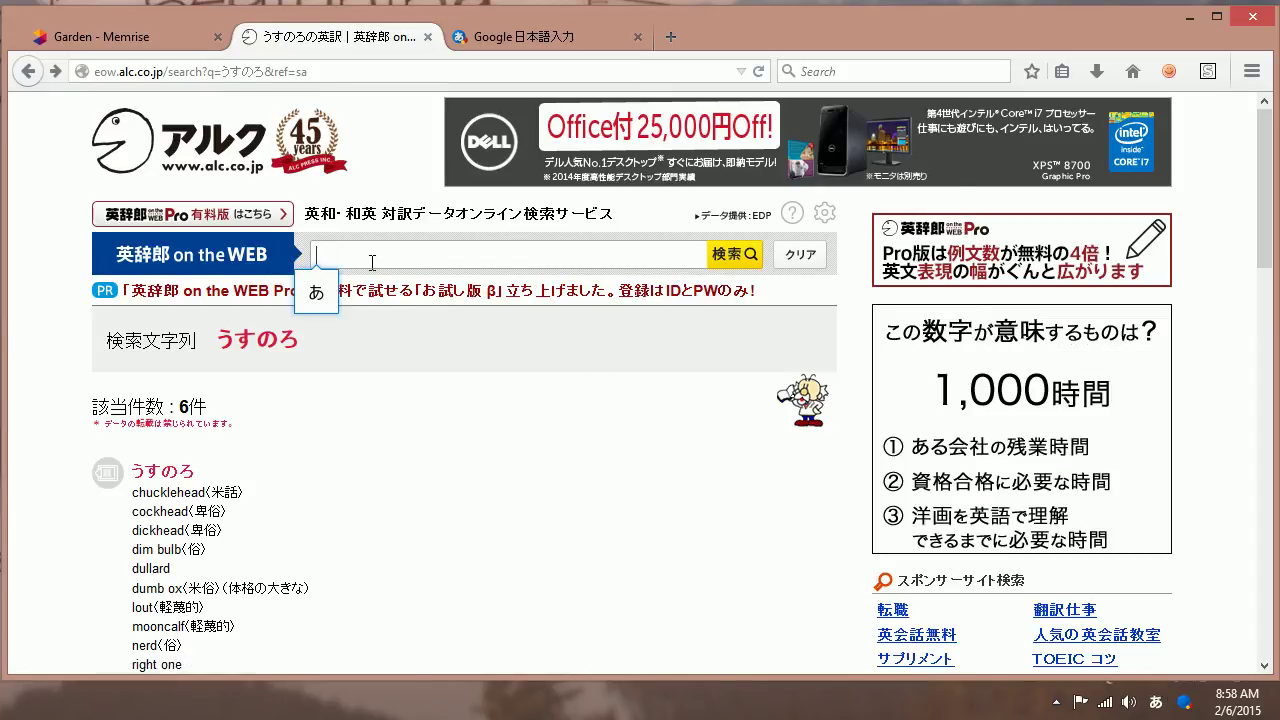
{"action": "type", "text": "うすnoro"}
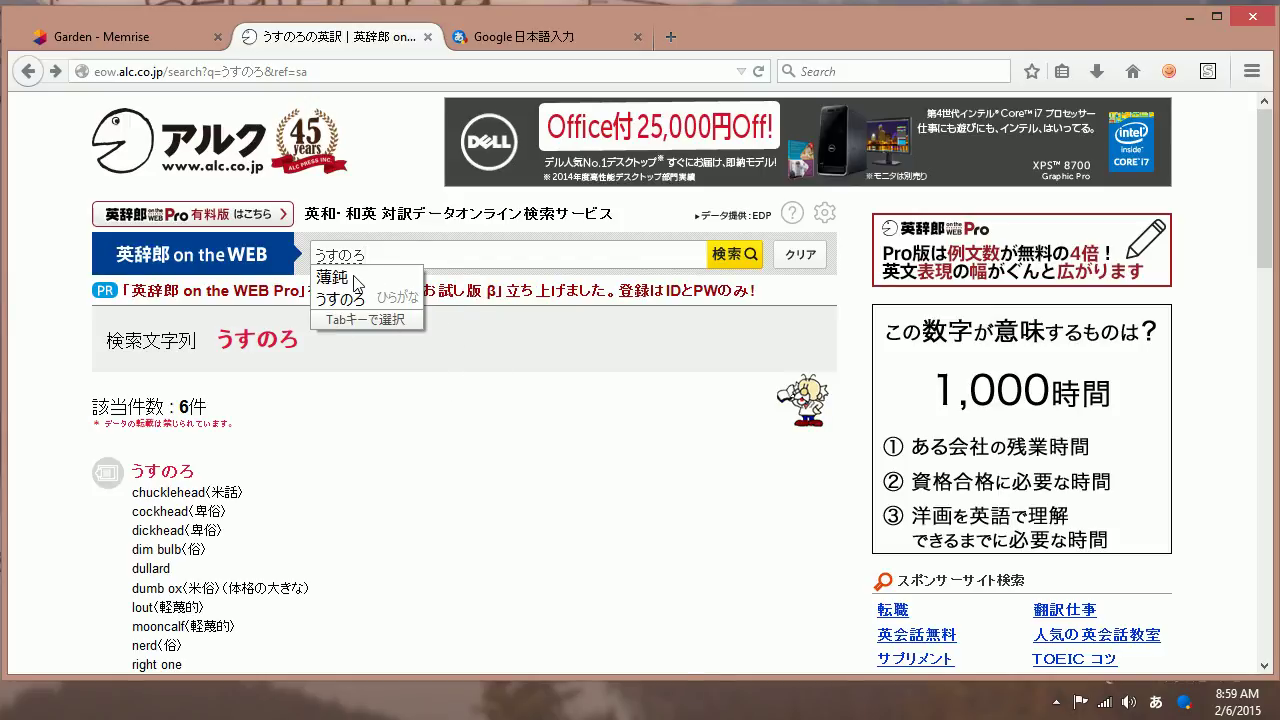
Preview the suggested 薄鈍 conversion, cancel it and commit うすのろ in hiragana.
{"action": "key", "text": "Tab"}
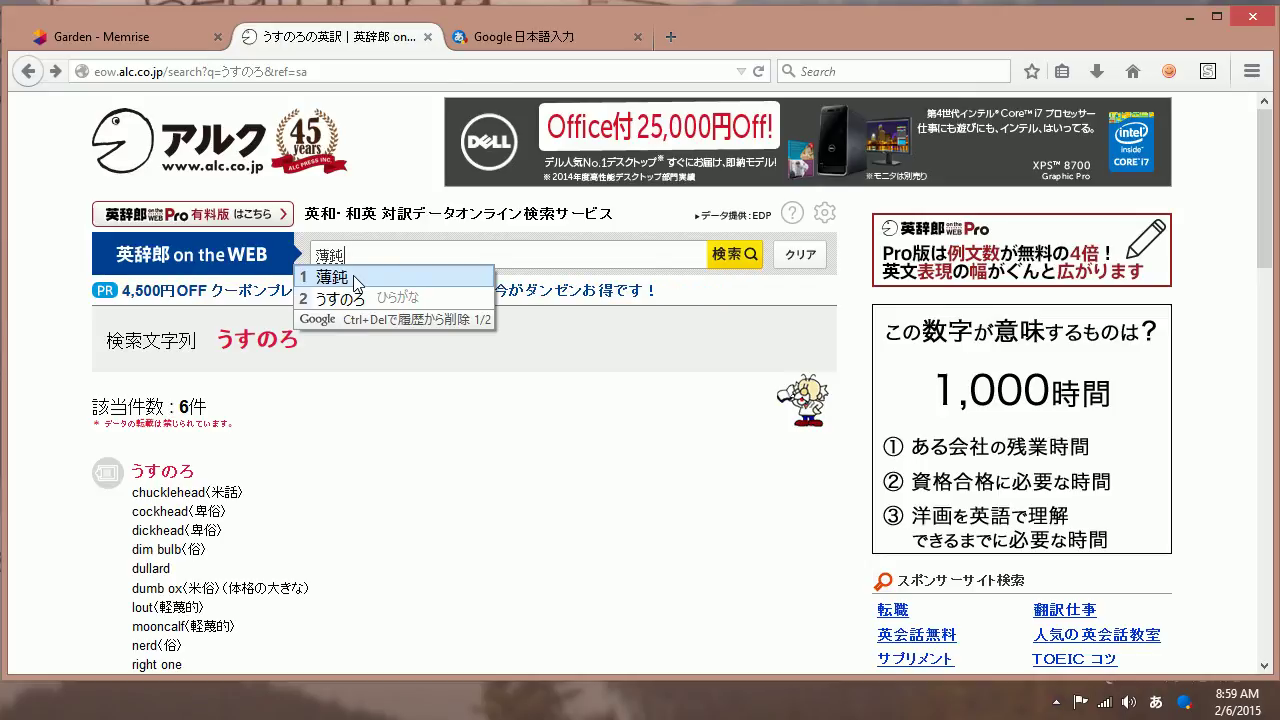
{"action": "key", "text": "Escape"}
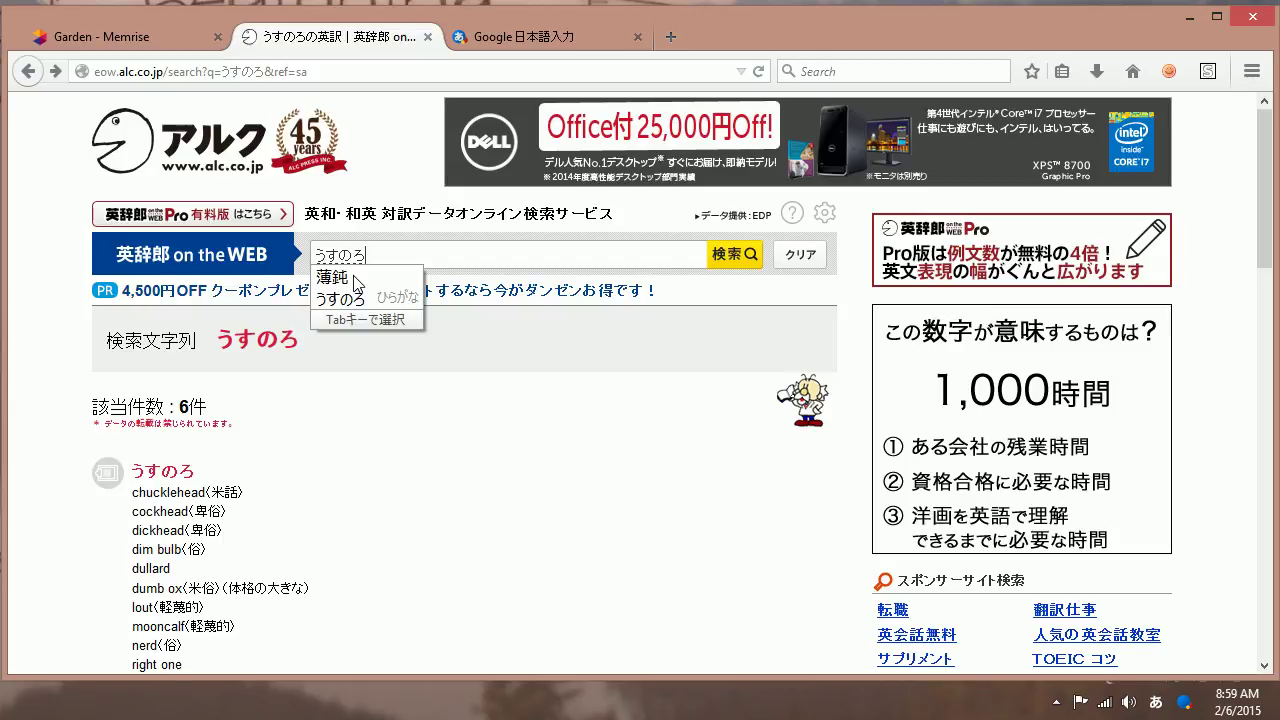
{"action": "key", "text": "Return"}
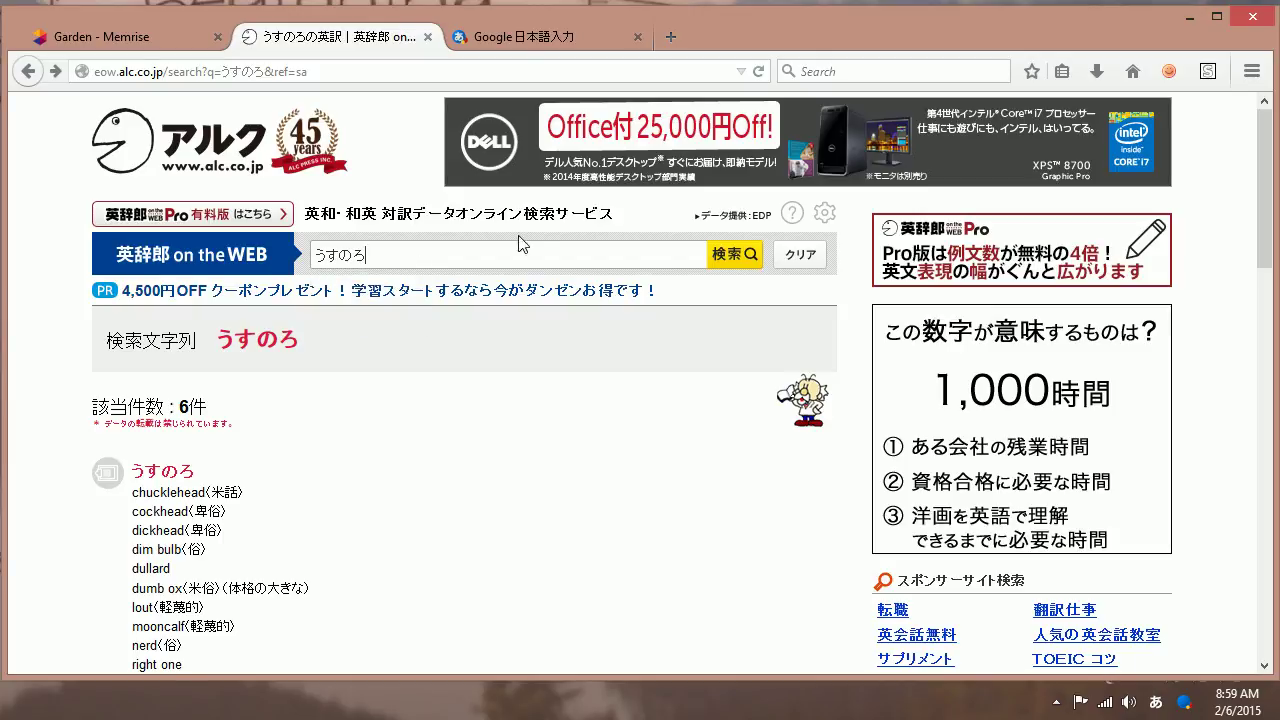
Look over the dictionary results for うすのろ and select the whole word in the search field.
{"action": "scroll", "coordinate": [455, 412], "scroll_direction": "down", "scroll_amount": 2}
{"action": "scroll", "coordinate": [455, 412], "scroll_direction": "up", "scroll_amount": 2}
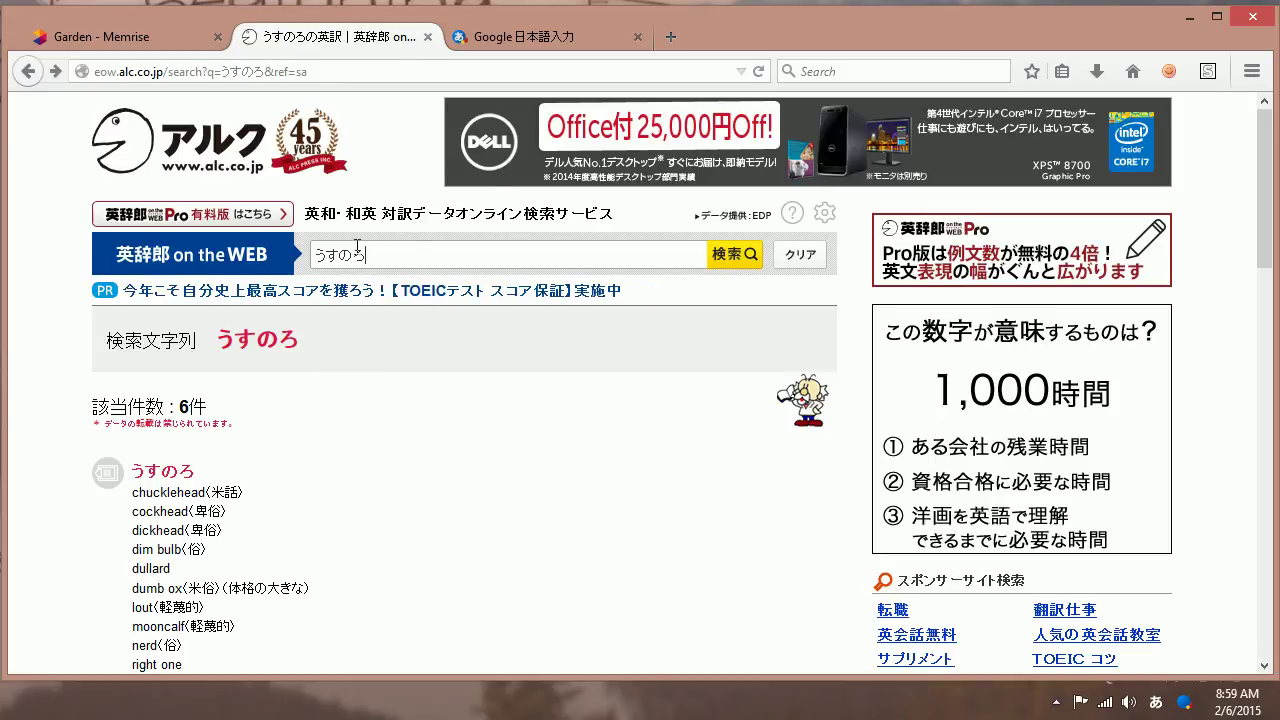
{"action": "left_click_drag", "start_coordinate": [376, 256], "coordinate": [278, 259]}
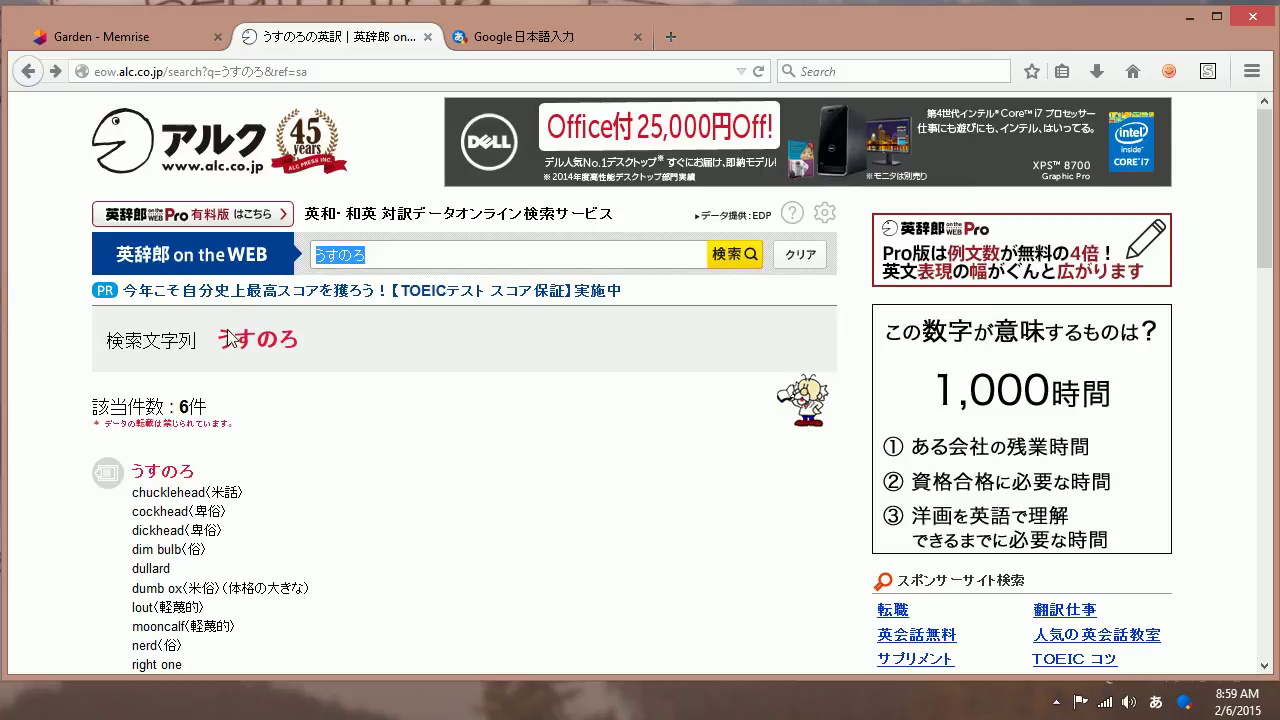